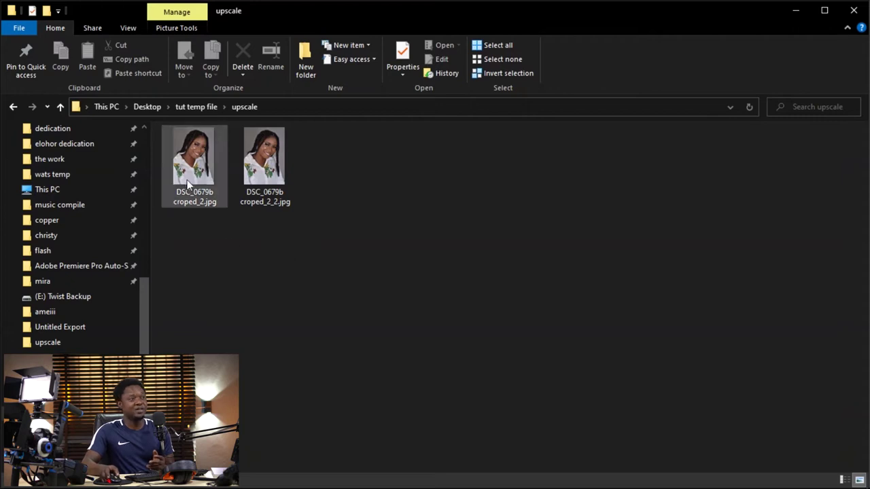
- Open DSC_0679b croped_2_2.jpg from the upscale folder in the photo viewer, examine the face's detail up close, and close the viewer
mouse_move(185, 175)
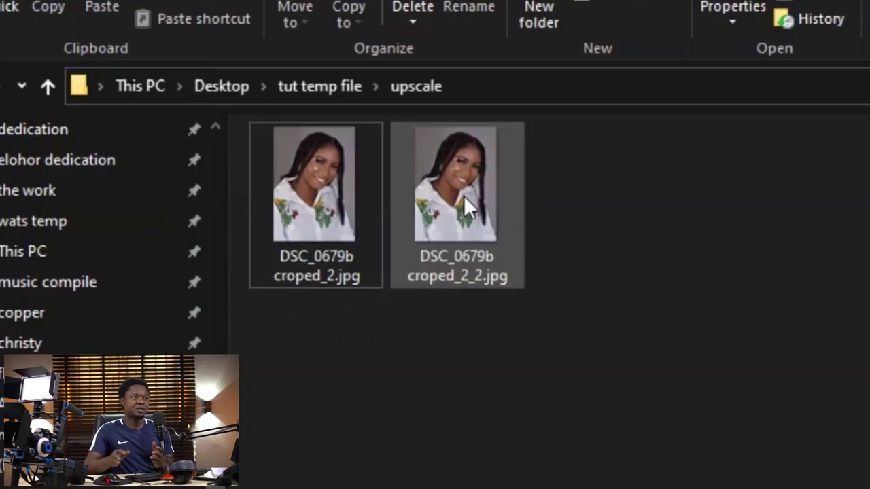
mouse_move(463, 196)
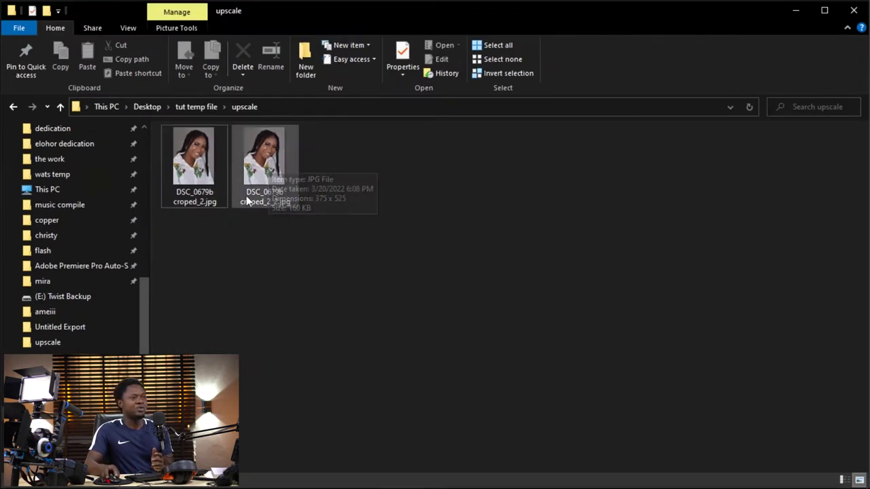
double_click(263, 170)
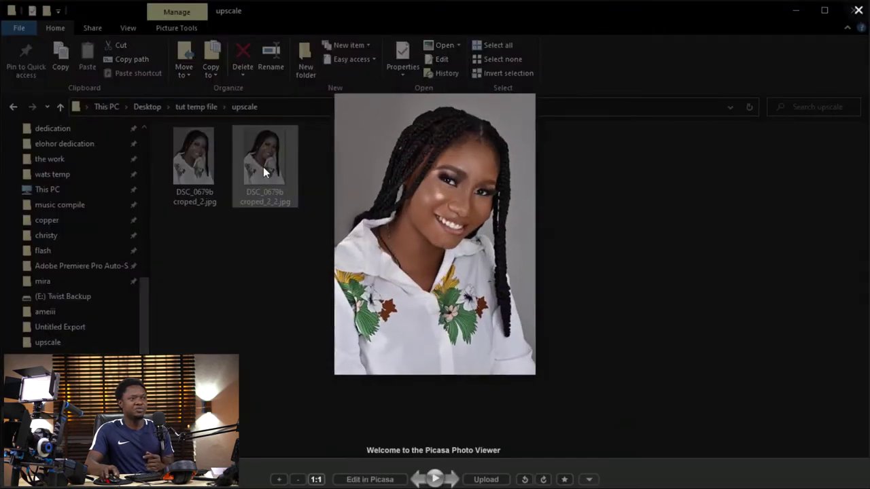
scroll(493, 227, up, 3)
scroll(492, 226, up, 5)
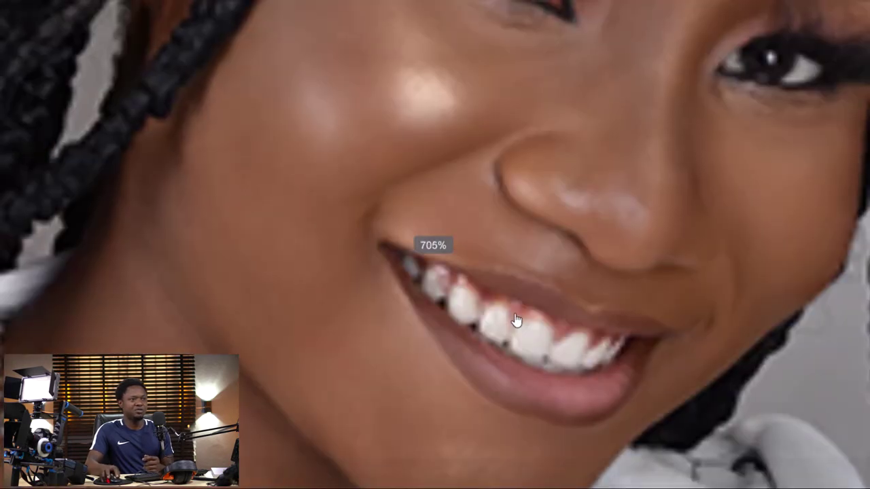
drag(548, 262, 498, 347)
drag(507, 278, 496, 311)
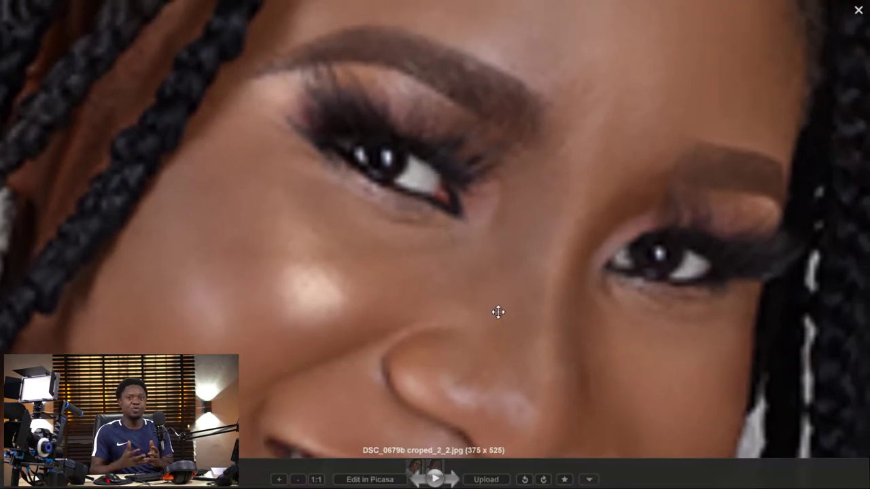
scroll(498, 312, down, 6)
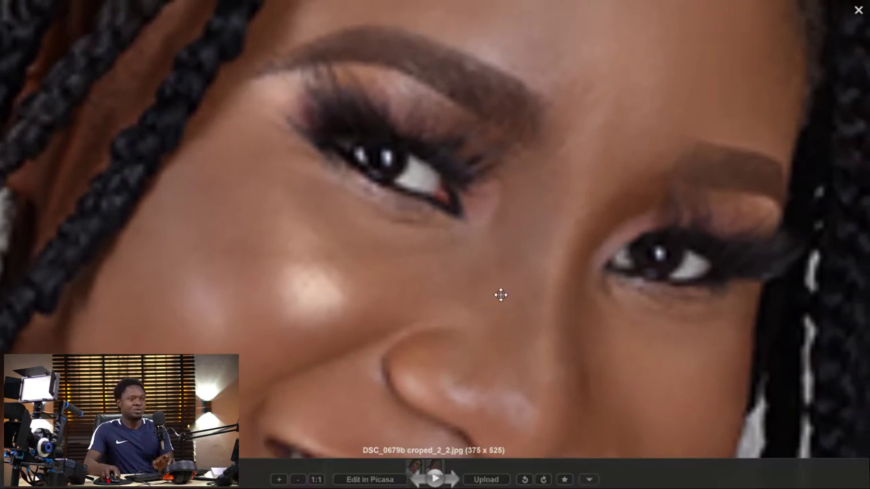
scroll(496, 294, down, 2)
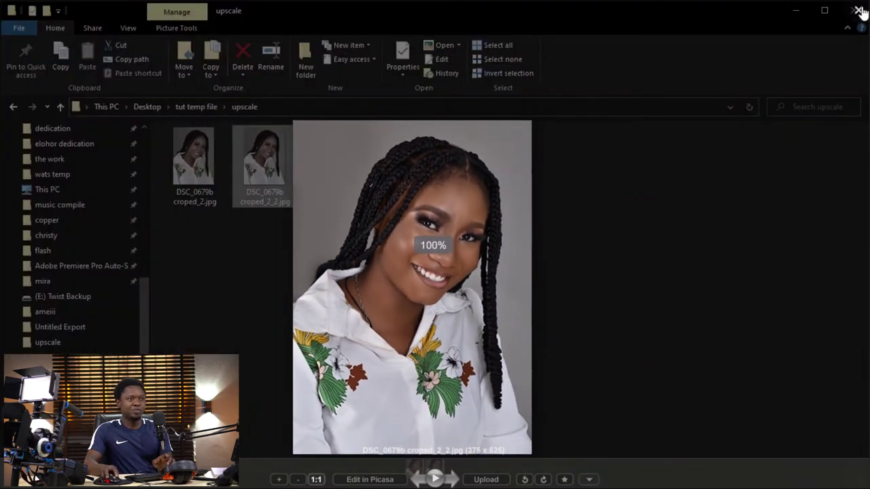
key(Escape)
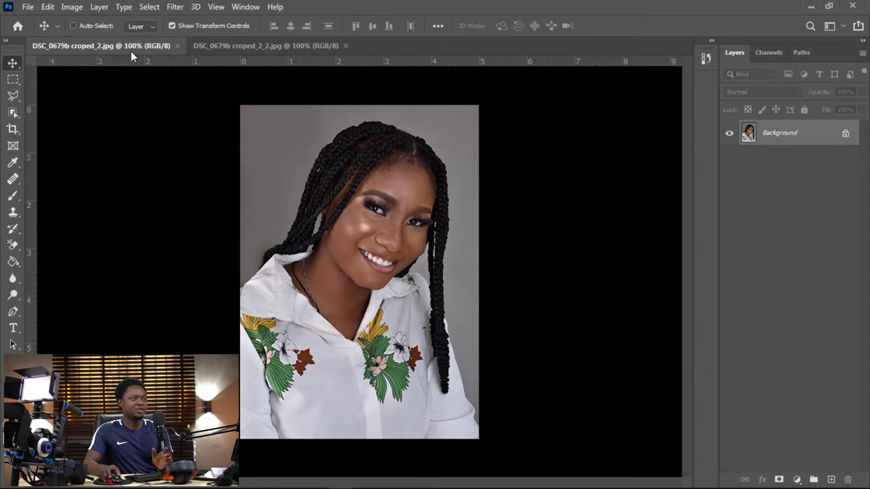
- In Photoshop, copy the DSC_0679b croped_2.jpg photo into DSC_0679b croped_2_2.jpg, align it beside the original for comparison, and delete the copied layer
click(252, 42)
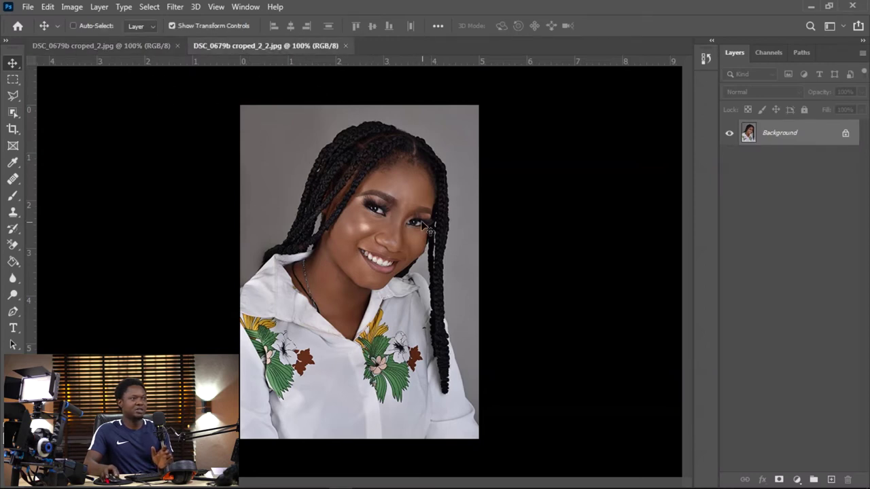
click(98, 46)
drag(296, 194, 391, 257)
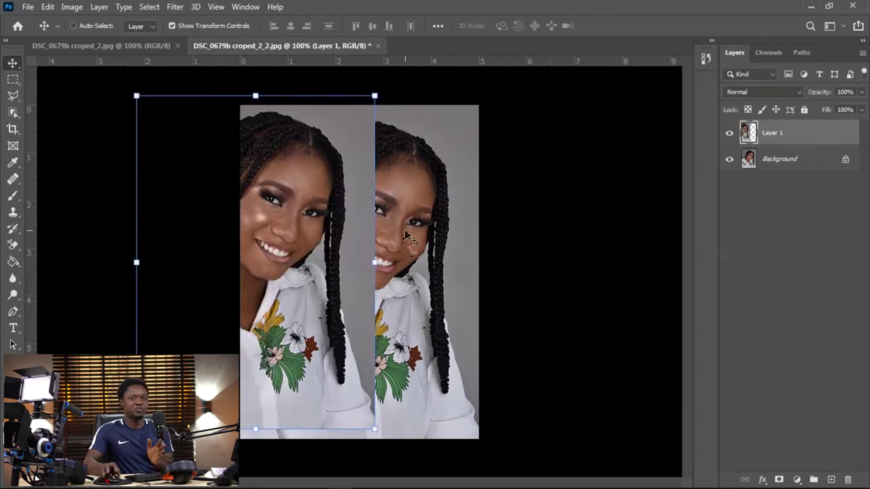
drag(313, 235, 323, 245)
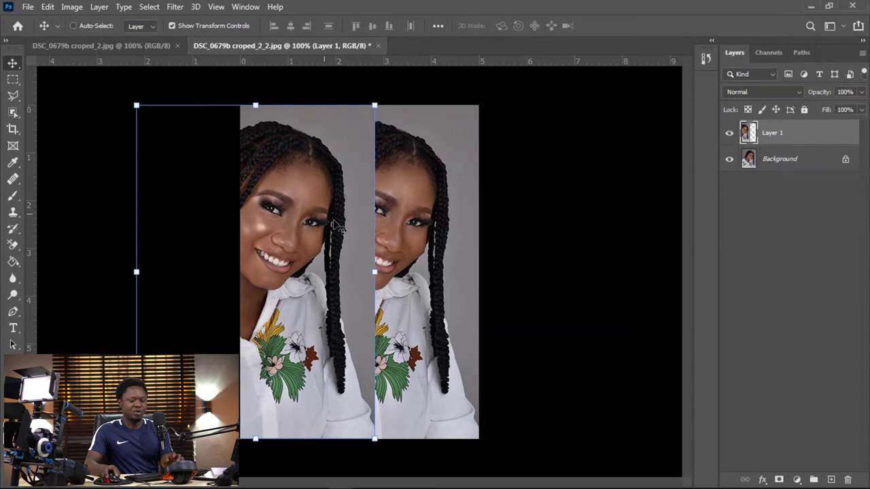
key(Delete)
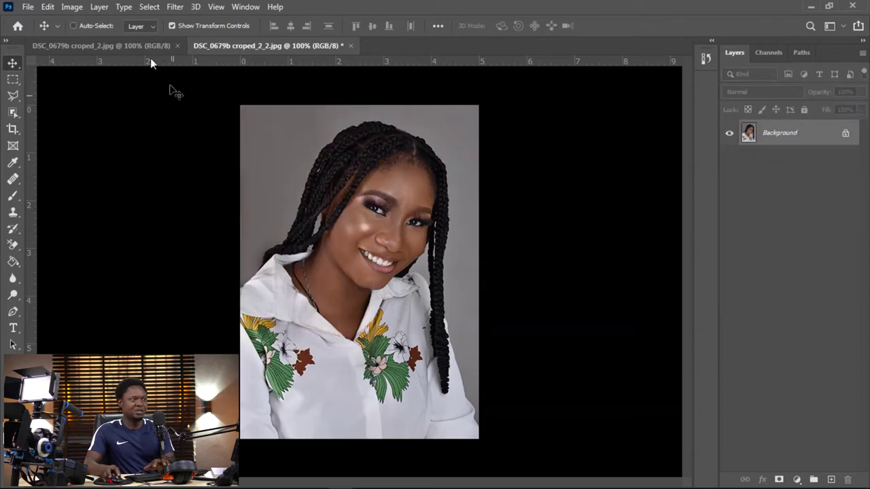
- Compare the two open portrait documents and examine the face in DSC_0679b croped_2_2.jpg closely for pixelation
click(129, 44)
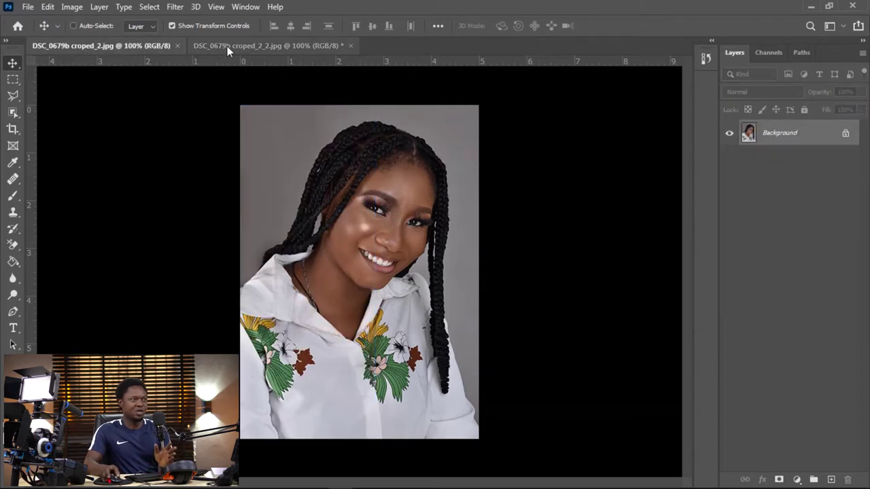
click(259, 48)
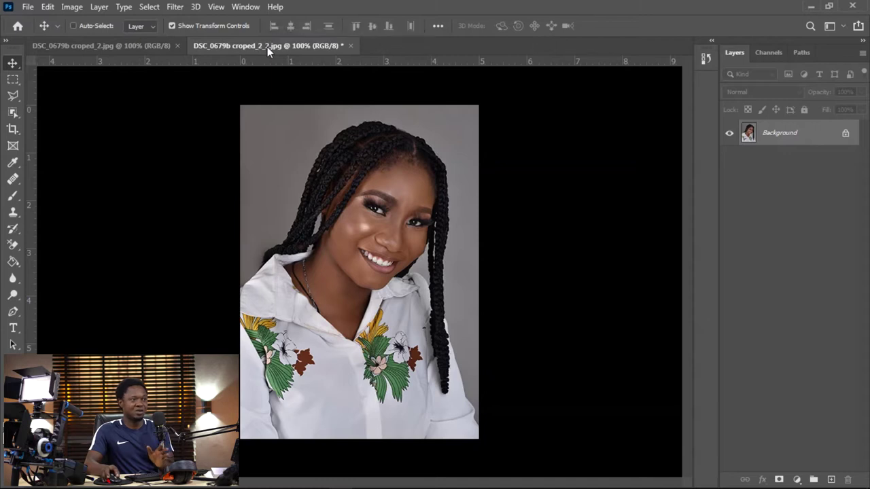
key(ctrl+plus)
key(ctrl+plus)
key(ctrl+plus)
key(ctrl+plus)
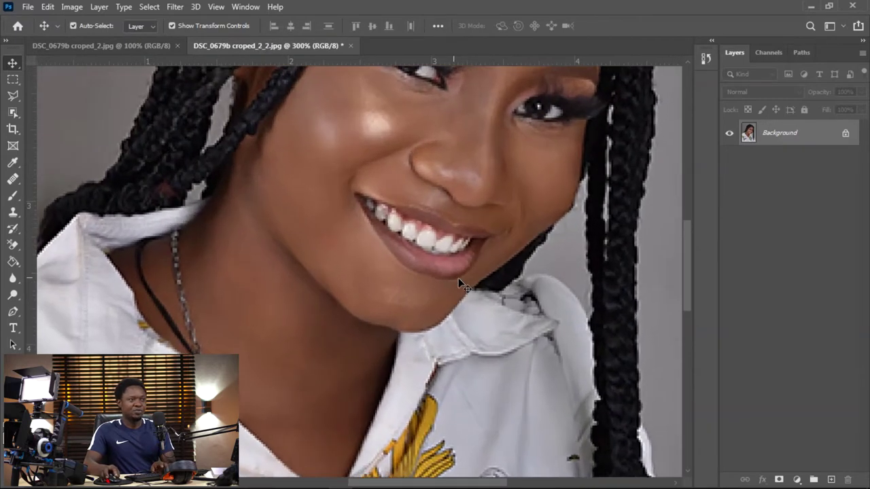
drag(445, 178, 393, 353)
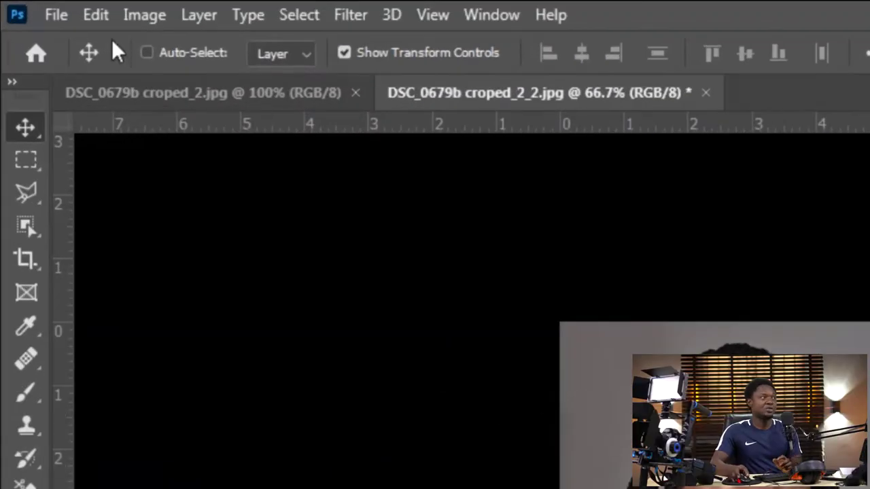
- Open the Technology Previews preferences and review the Enable Preserve Details 2.0 Upscale option
click(95, 14)
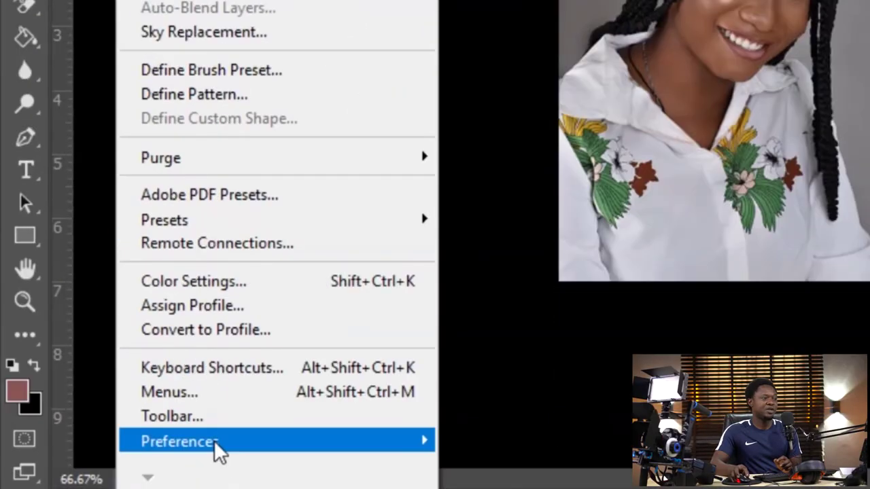
mouse_move(218, 451)
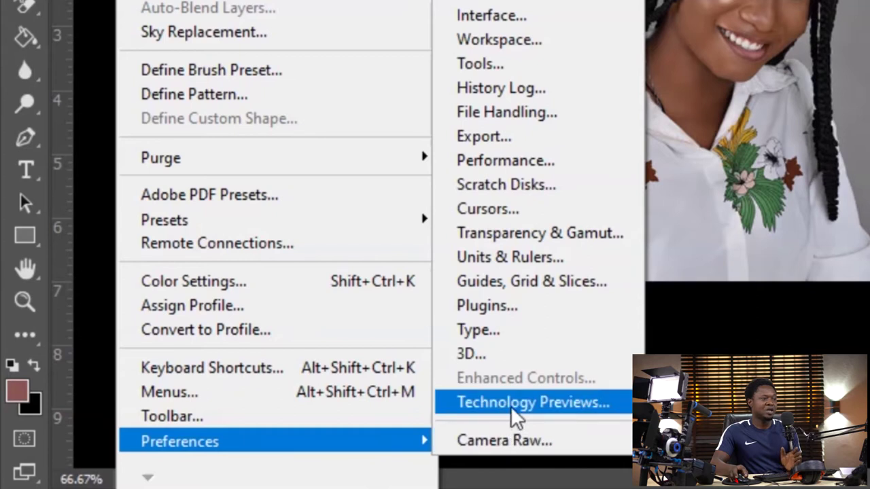
click(558, 403)
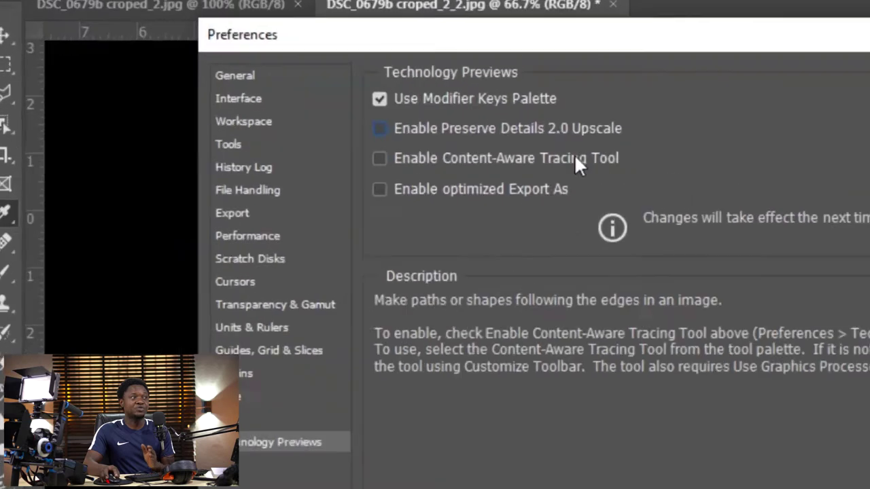
mouse_move(236, 120)
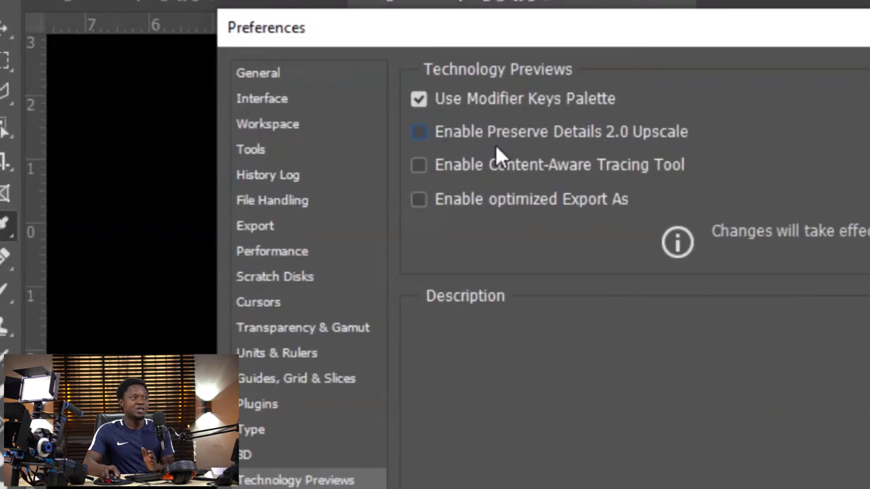
mouse_move(429, 140)
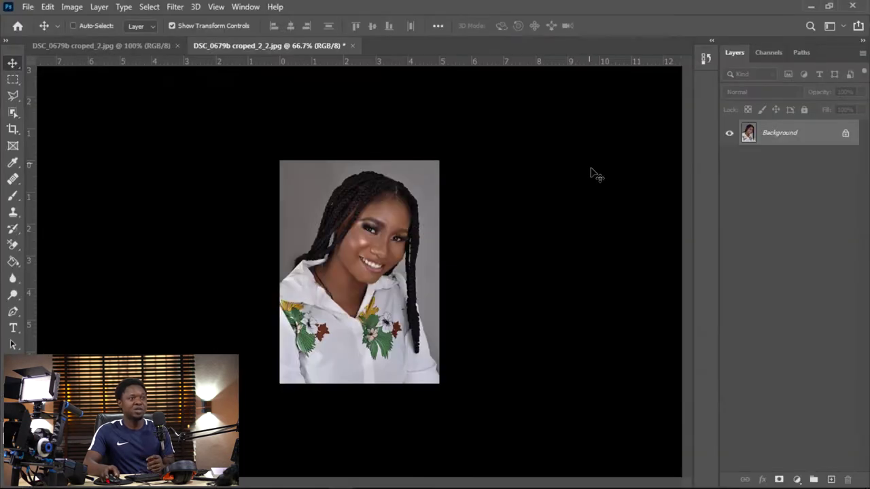
- Open the Image Size settings for DSC_0679b croped_2_2.jpg and position the dialog and its preview for judging the face's detail
key(b)
key(ctrl+plus)
key(ctrl+plus)
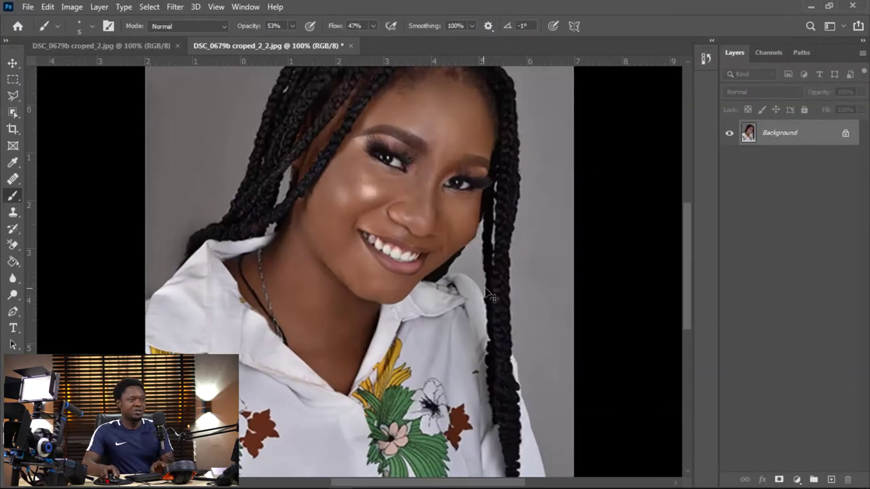
key(ctrl+plus)
drag(453, 264, 419, 318)
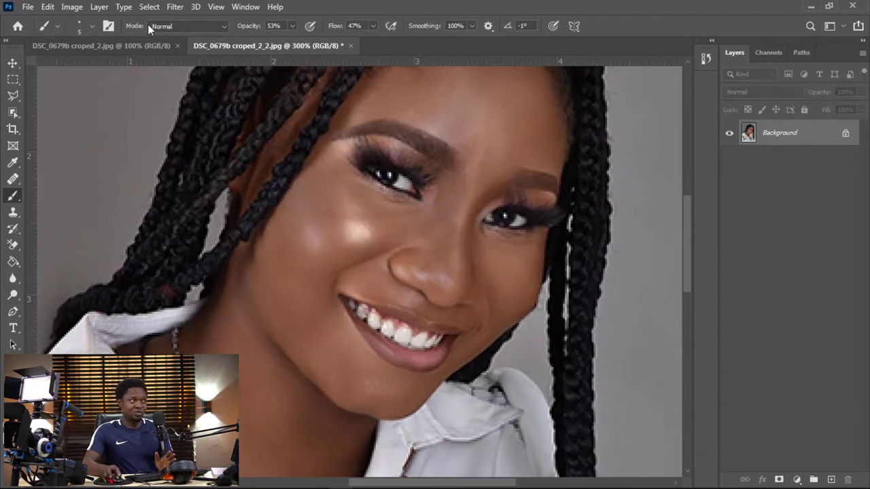
click(72, 8)
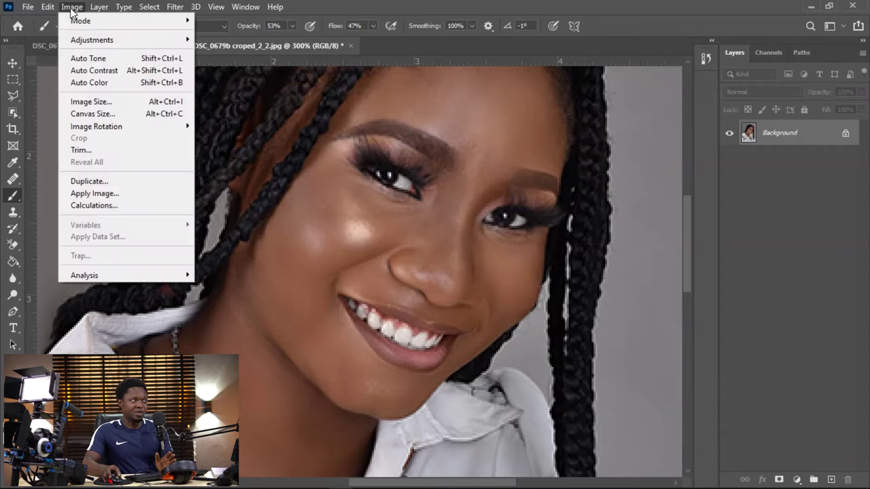
click(100, 102)
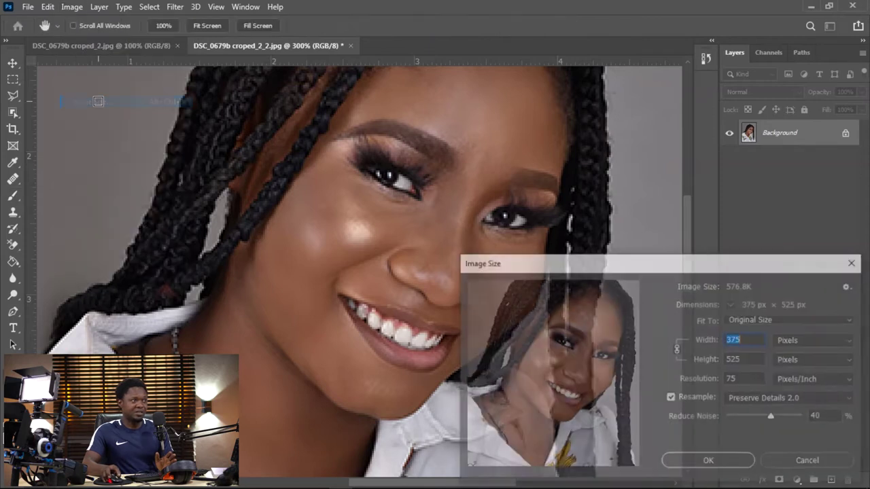
drag(675, 264, 666, 153)
mouse_move(534, 181)
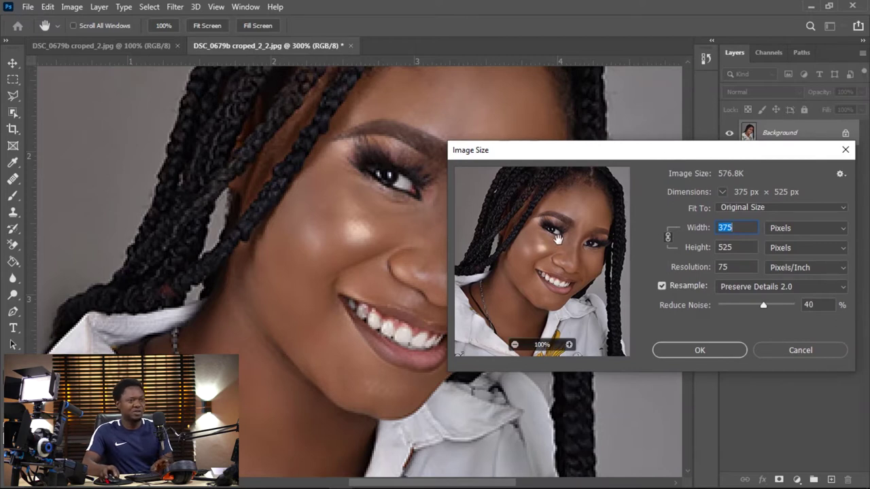
key(ctrl+plus)
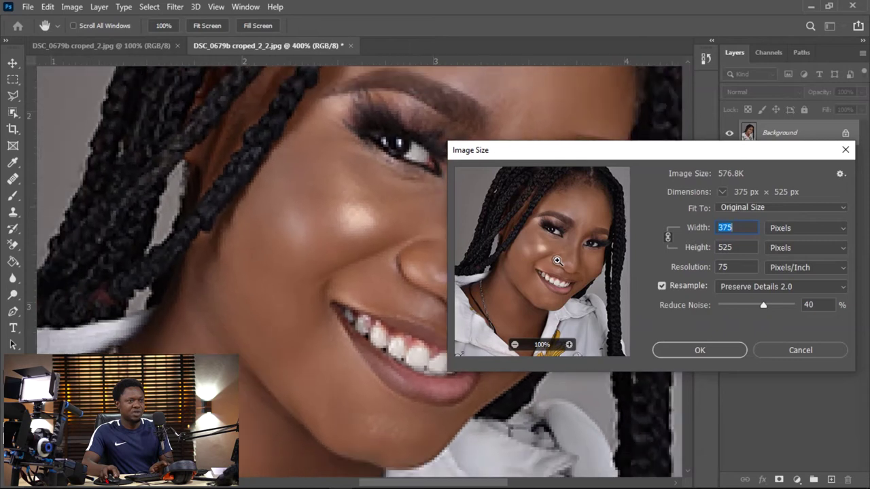
mouse_move(553, 235)
mouse_down()
mouse_move(540, 258)
mouse_move(547, 243)
mouse_up()
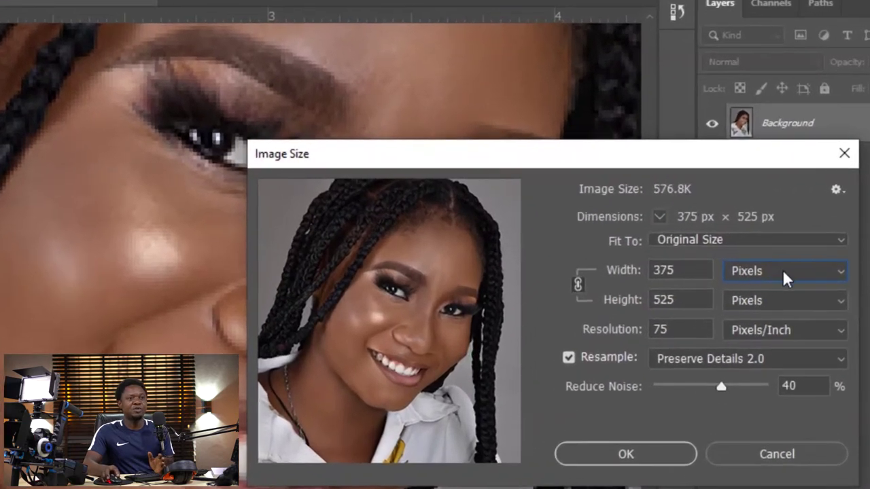
- Show the image's width and height in Inches, and return the units to Pixels
click(806, 229)
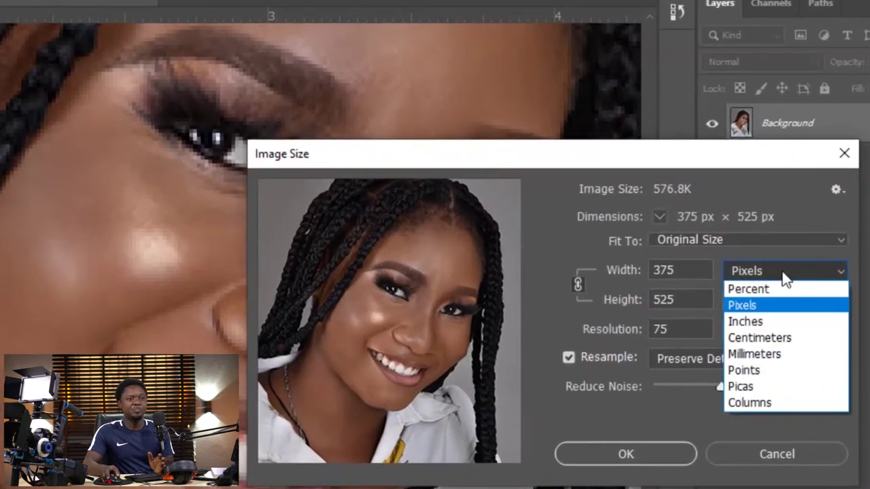
click(772, 308)
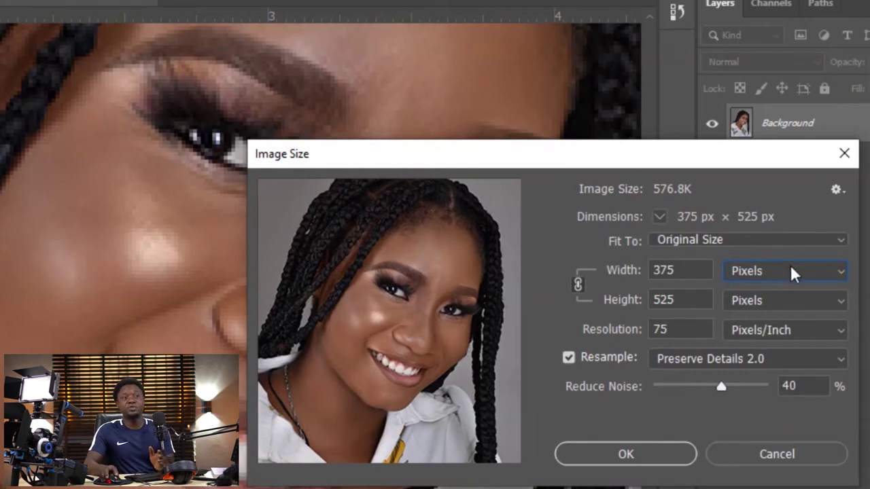
click(789, 271)
click(764, 327)
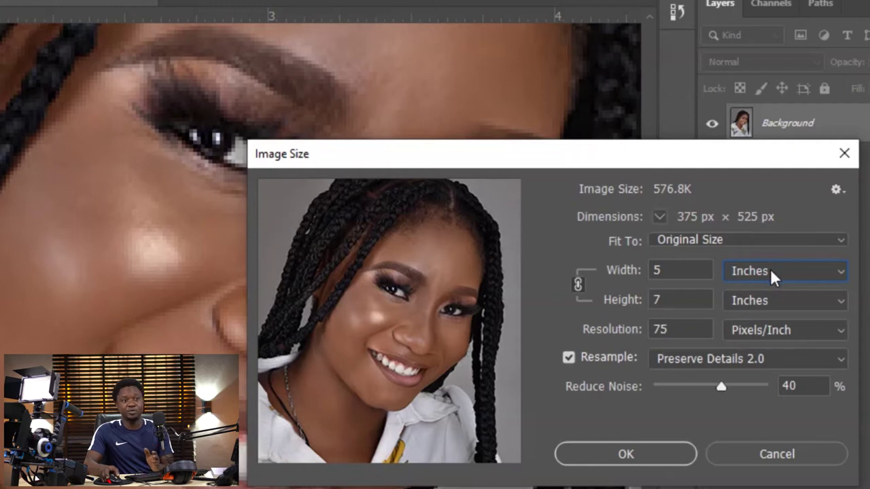
click(770, 269)
click(749, 306)
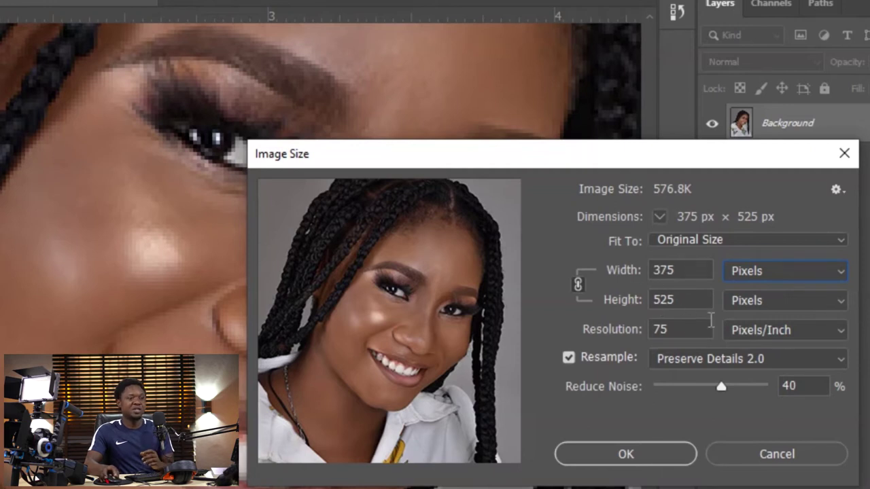
- Set the image resolution to 200 Pixels/Inch
double_click(677, 330)
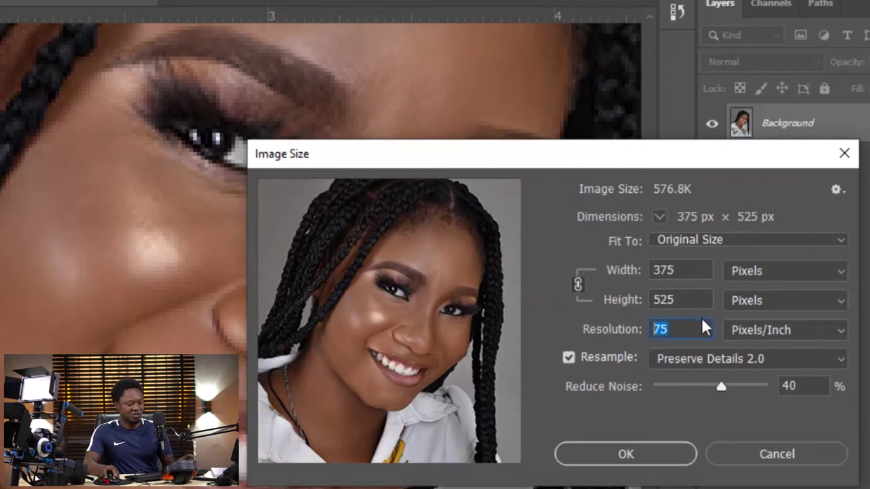
key(BackSpace)
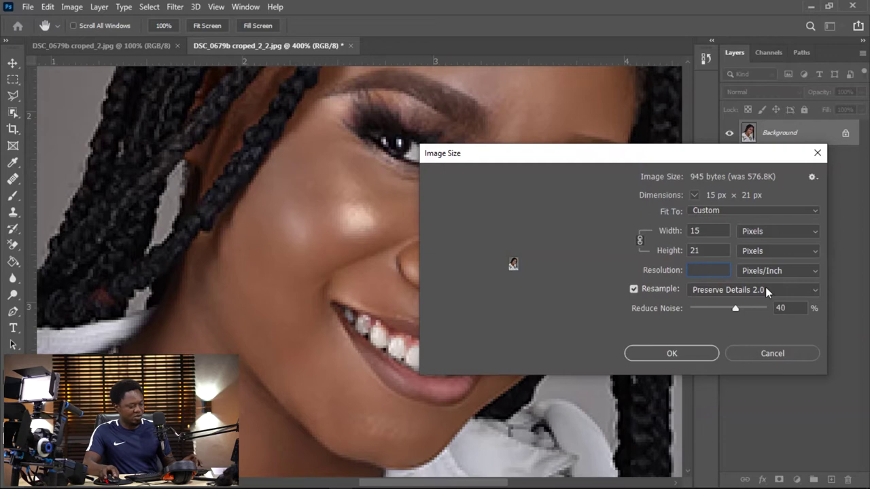
text(200)
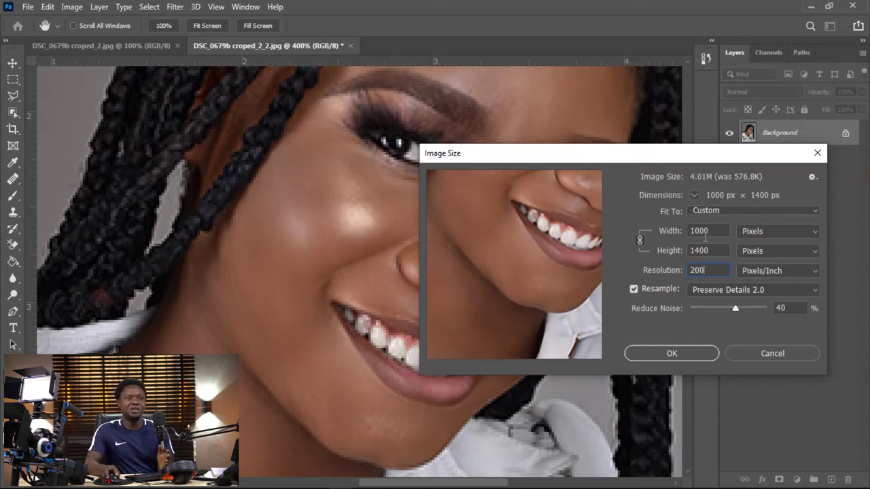
- Try an image resolution of 400 Pixels/Inch, and raise it to 600 Pixels/Inch
drag(663, 270, 675, 274)
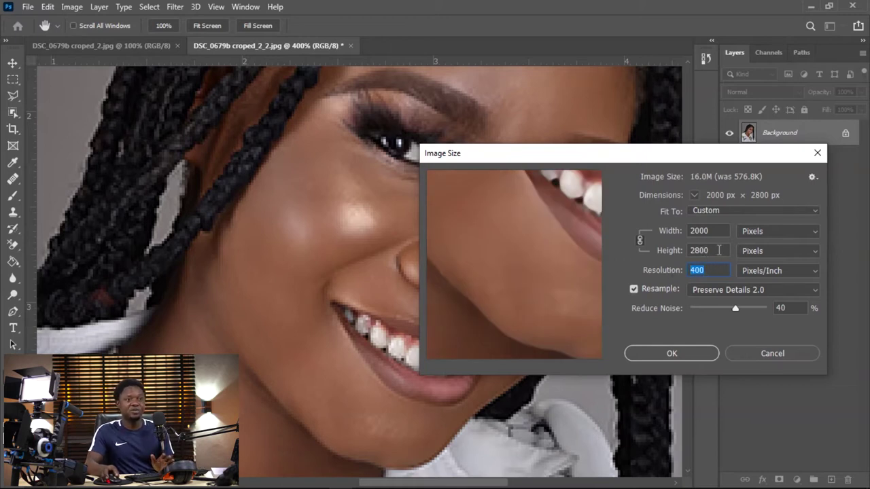
click(712, 271)
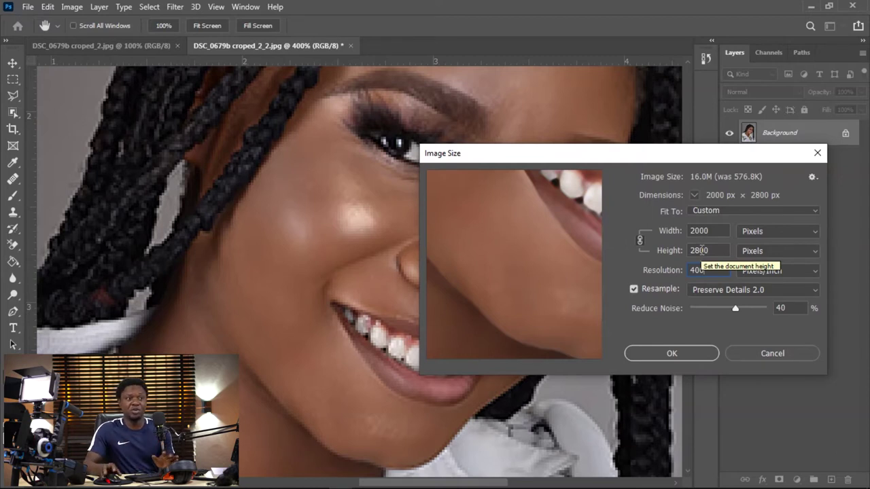
double_click(698, 271)
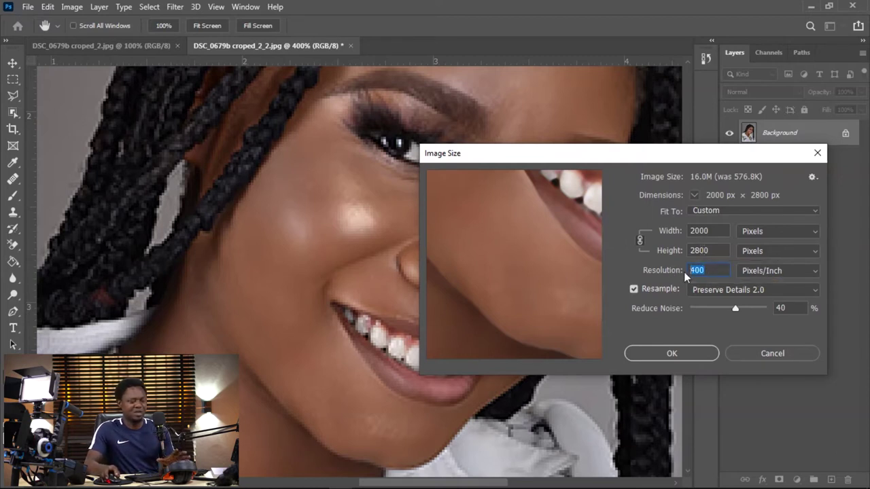
text(600)
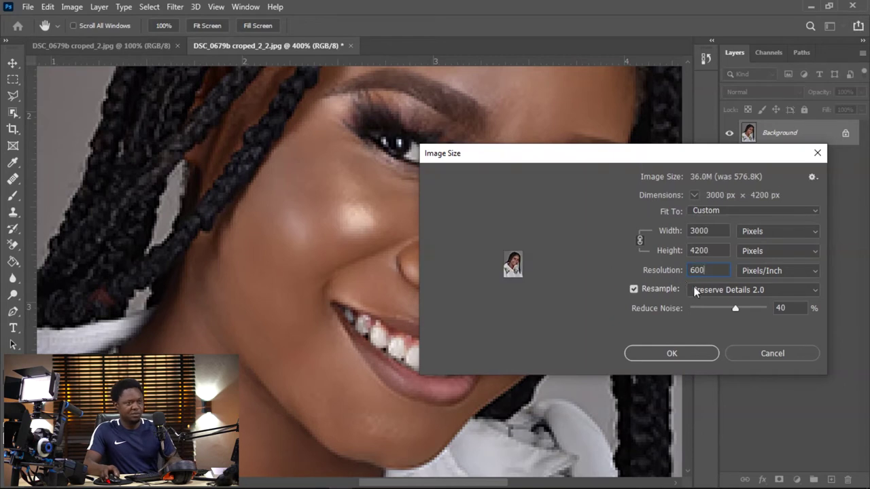
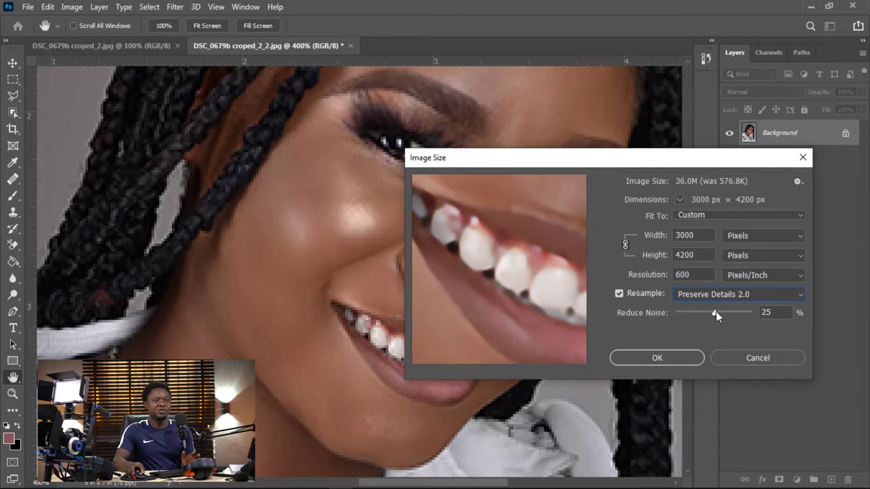
- Center the Image Size preview on the eye and compare its detail before and after the upscaling
click(398, 142)
click(532, 312)
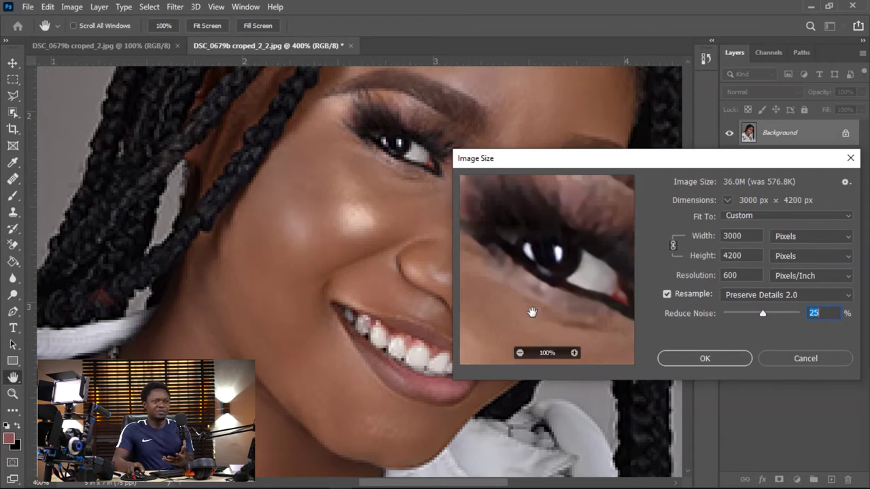
click(532, 312)
click(532, 312)
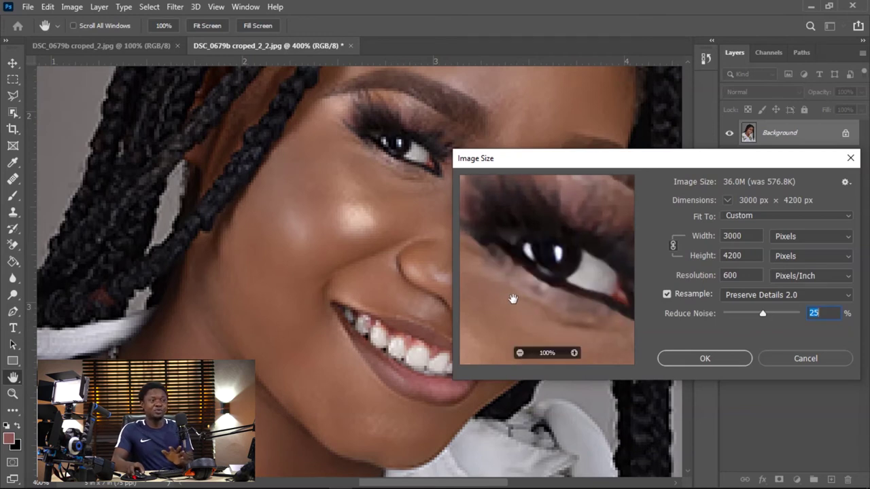
click(513, 299)
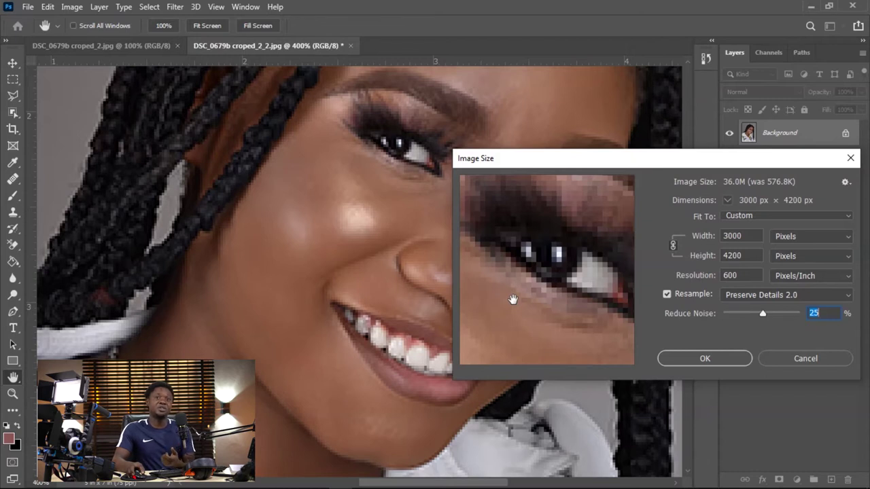
drag(513, 300, 525, 313)
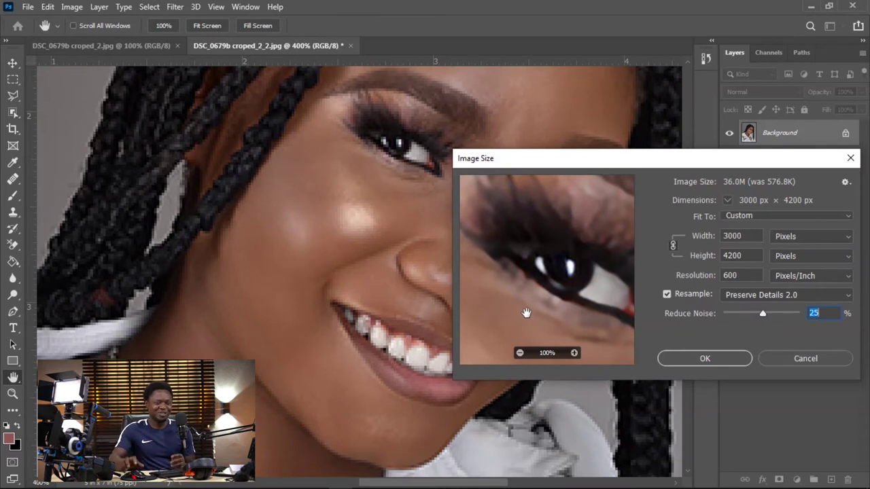
- Try Reduce Noise at 100%, set it to 35% while checking the eye and eyebrow, and apply the resize
drag(763, 313, 801, 317)
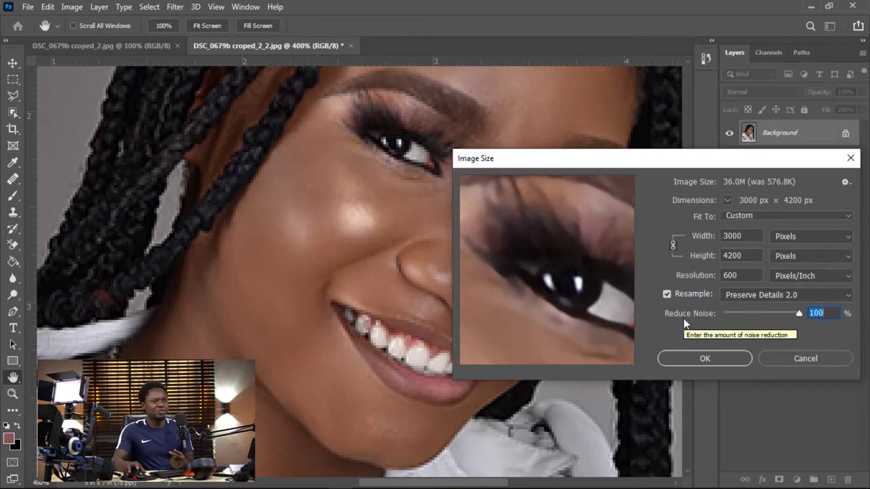
mouse_move(759, 312)
mouse_down()
mouse_move(754, 317)
mouse_move(767, 319)
mouse_up()
drag(517, 323, 581, 333)
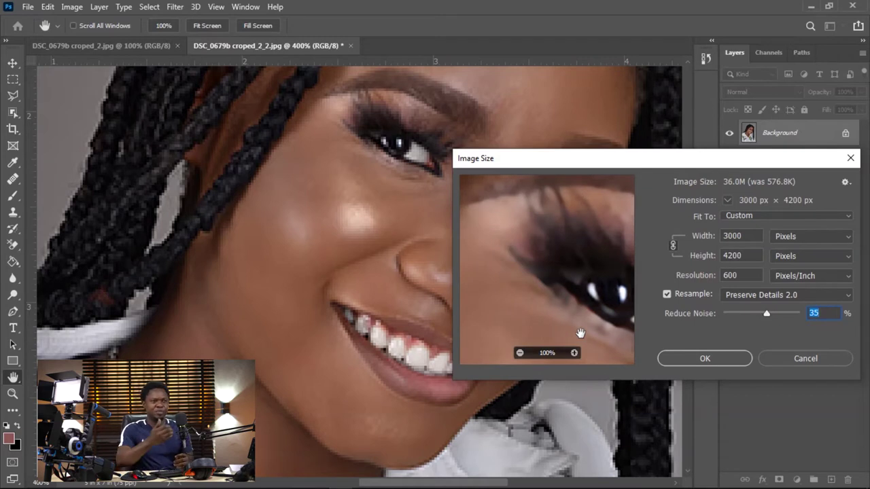
drag(581, 333, 583, 278)
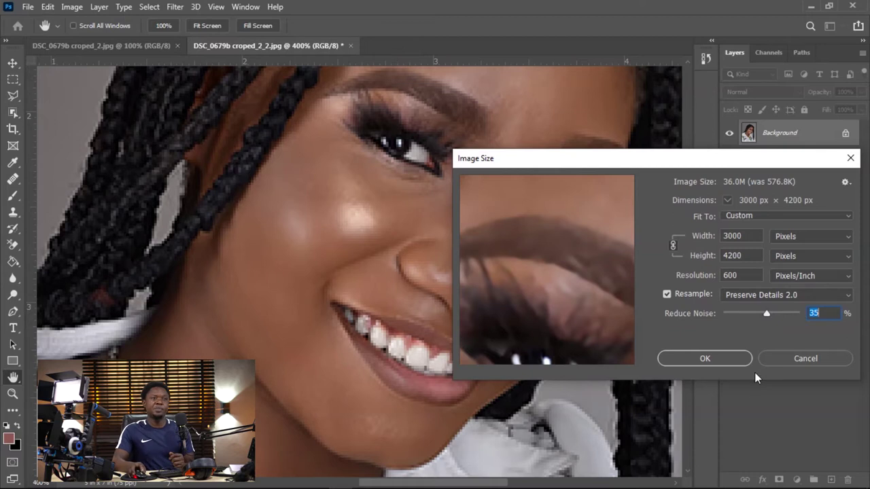
click(703, 359)
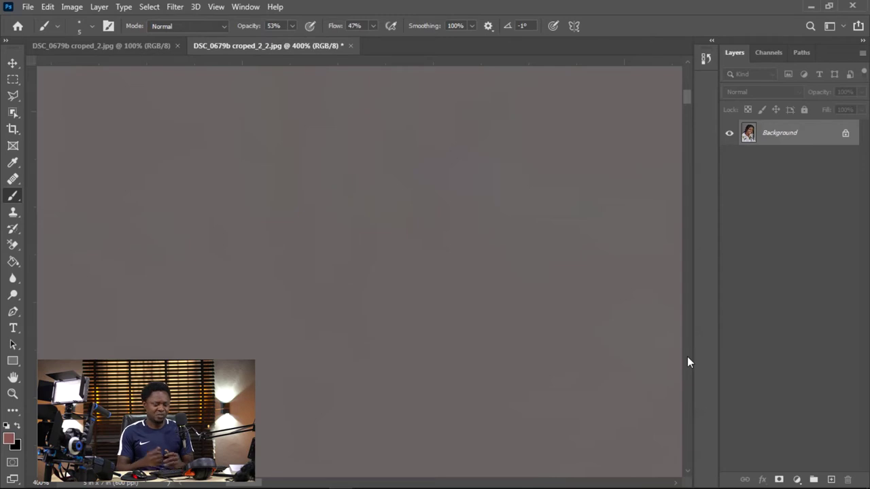
- View the whole resized portrait at 12.5% magnification
key(ctrl+minus)
key(ctrl+minus)
key(ctrl+minus)
key(ctrl+minus)
key(ctrl+minus)
key(ctrl+minus)
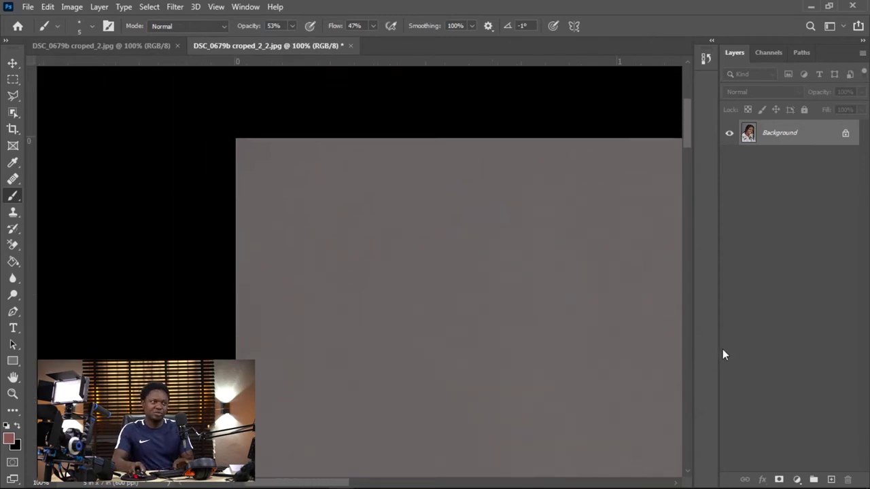
key(ctrl+minus)
key(ctrl+minus)
key(ctrl+minus)
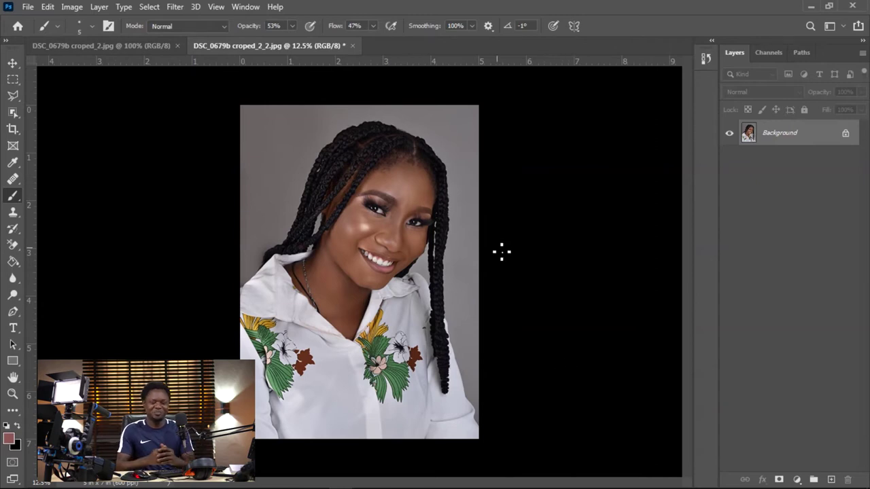
- Examine the resized portrait's eyes, skin, teeth and braids up close for sharpness and detail
key(ctrl+plus)
key(ctrl+plus)
key(ctrl+plus)
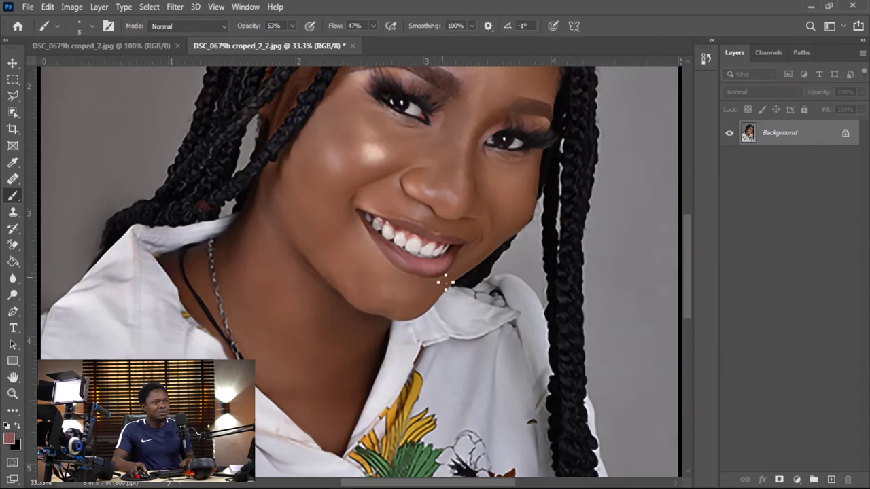
drag(445, 278, 440, 352)
key(ctrl+plus)
key(ctrl+plus)
key(ctrl+plus)
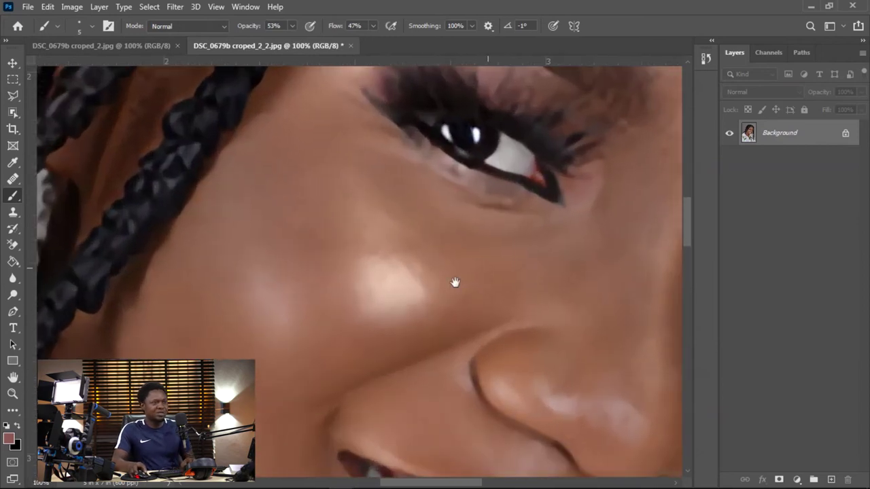
key(ctrl+plus)
drag(501, 297, 482, 380)
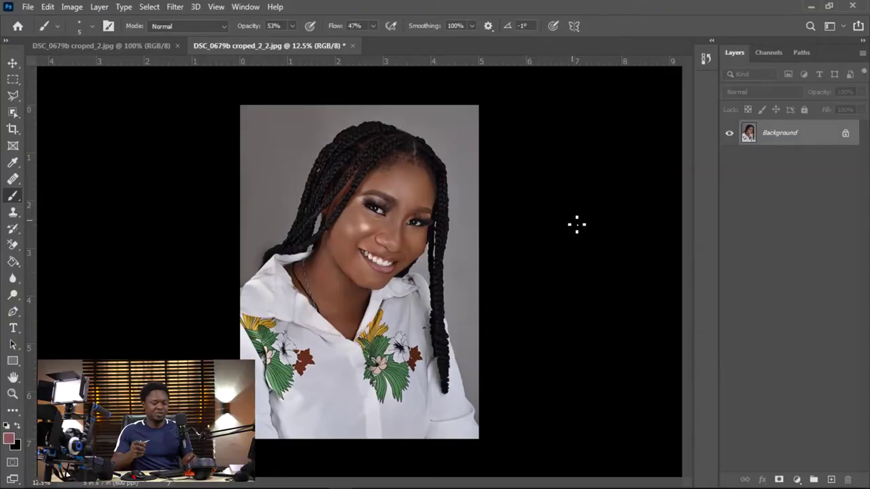
scroll(455, 253, up, 5)
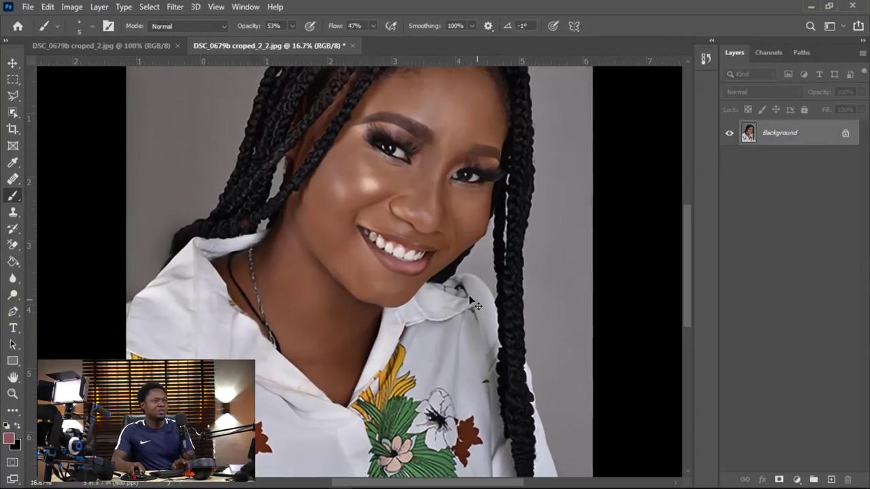
scroll(452, 313, up, 1)
scroll(453, 313, up, 3)
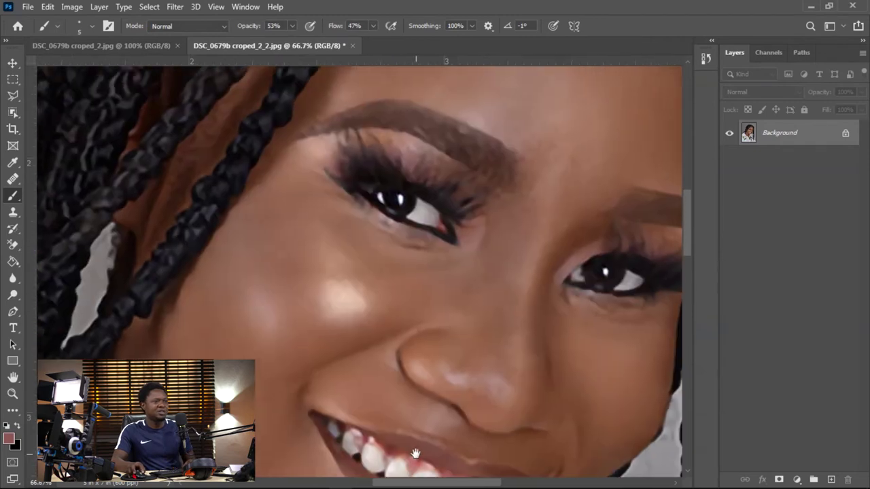
drag(452, 312, 334, 219)
scroll(472, 320, down, 4)
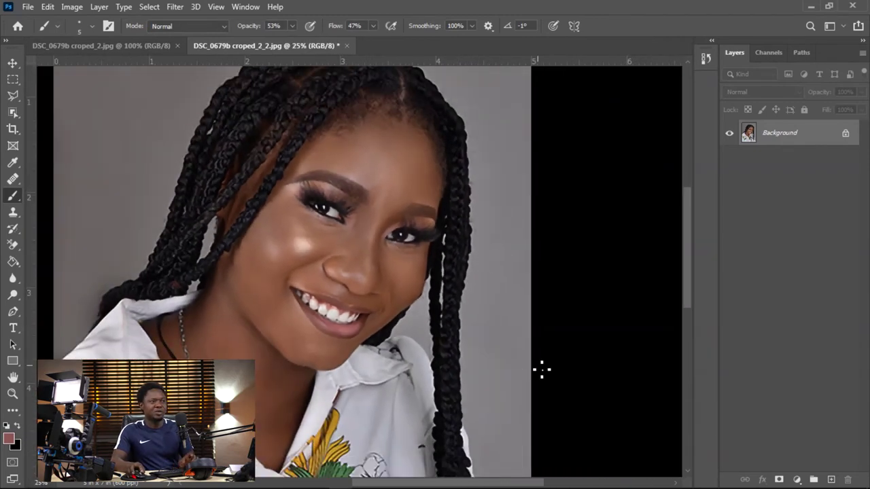
drag(542, 370, 603, 371)
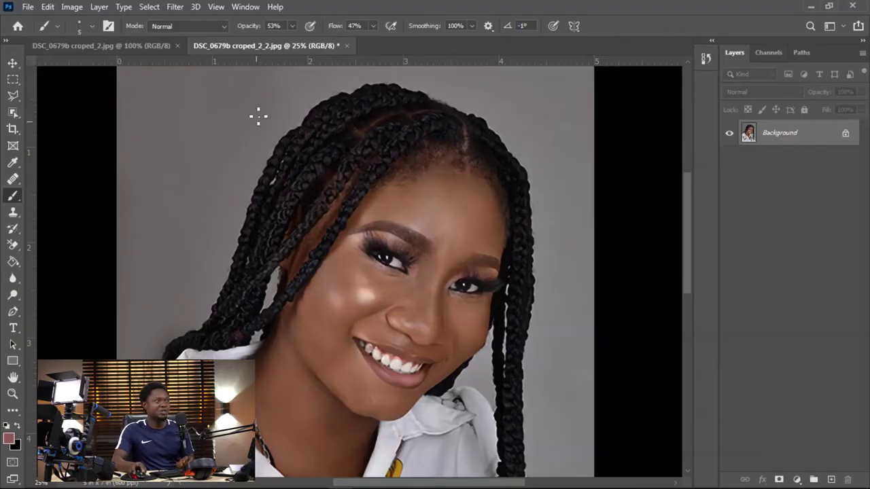
- Convert the Background layer to a smart object for re-editable smart filters
click(173, 7)
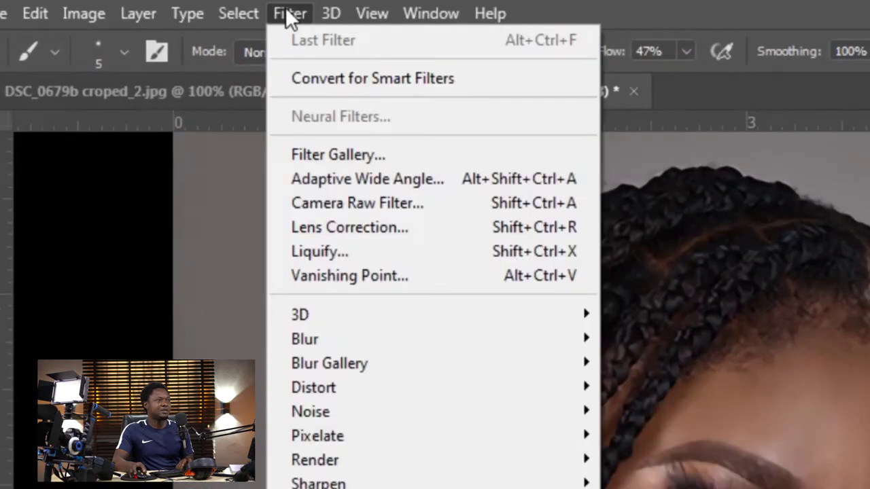
click(360, 78)
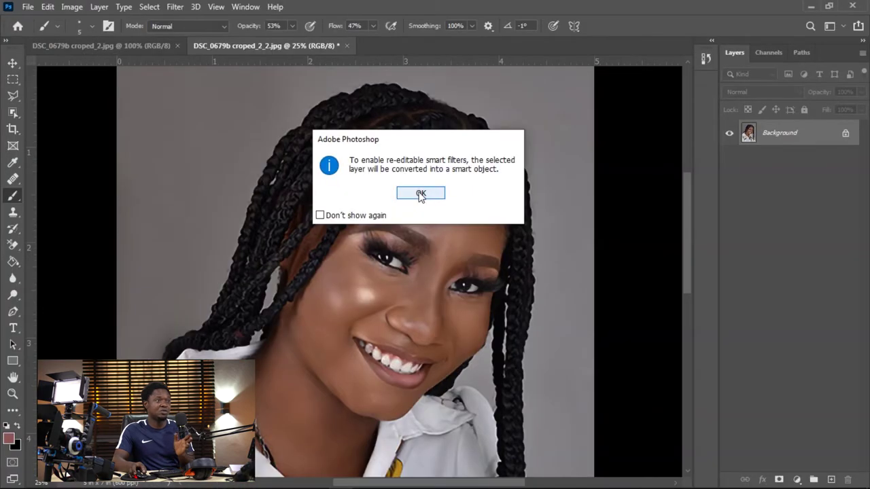
click(421, 195)
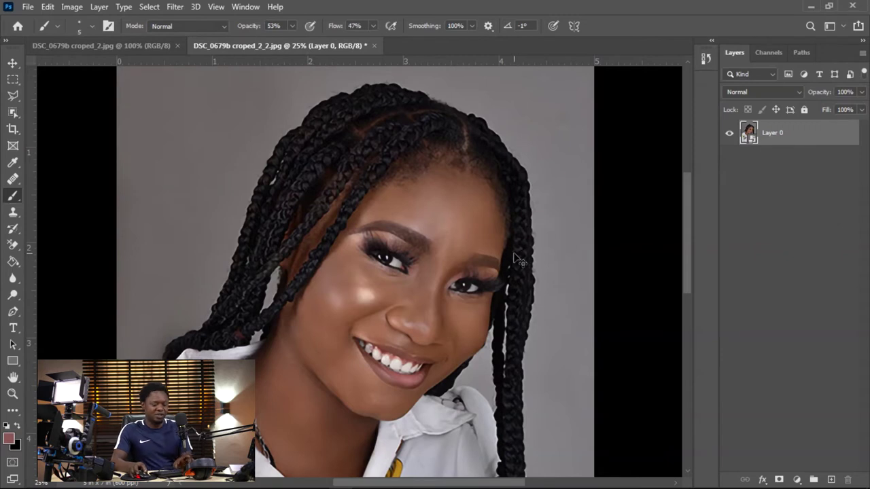
- Apply a High Pass filter with a 3.0-pixel radius to the portrait's smart object
key(ctrl+minus)
scroll(431, 278, down, 3)
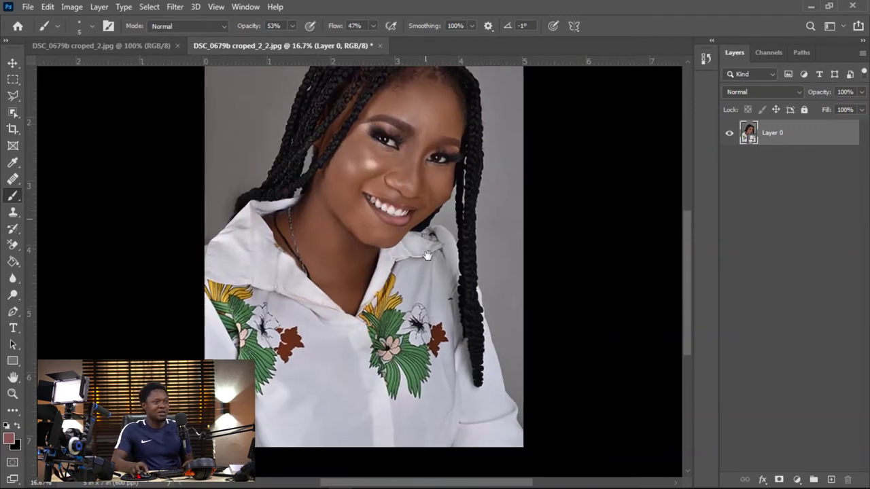
key(ctrl+minus)
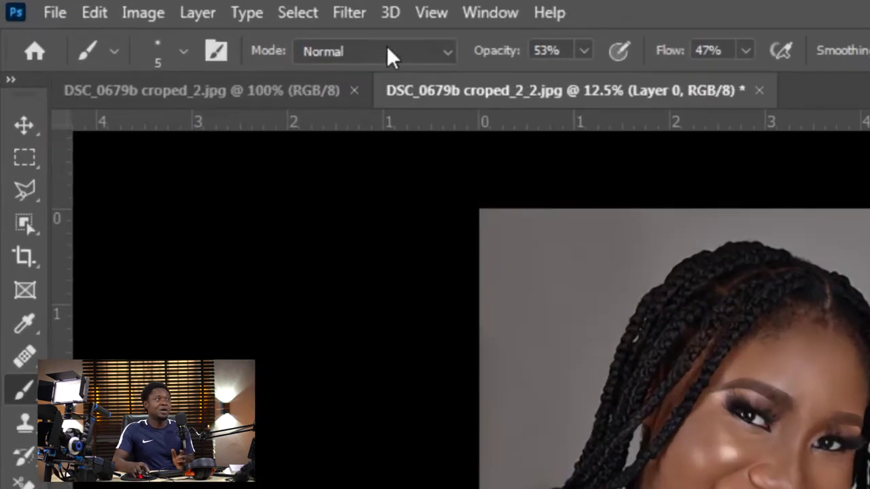
click(351, 12)
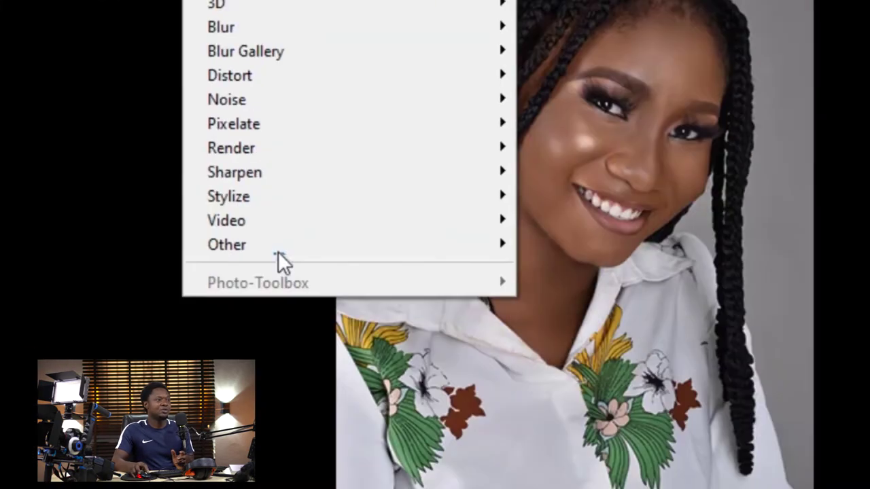
mouse_move(277, 246)
click(586, 269)
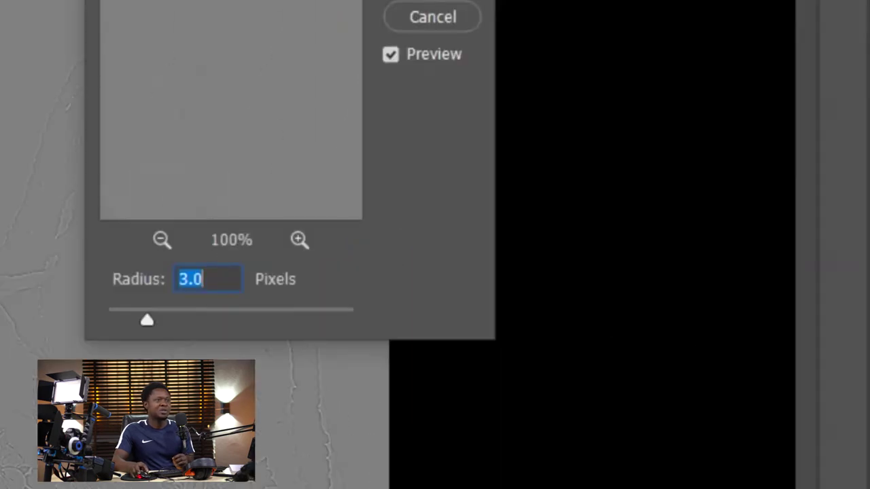
drag(315, 0, 662, 158)
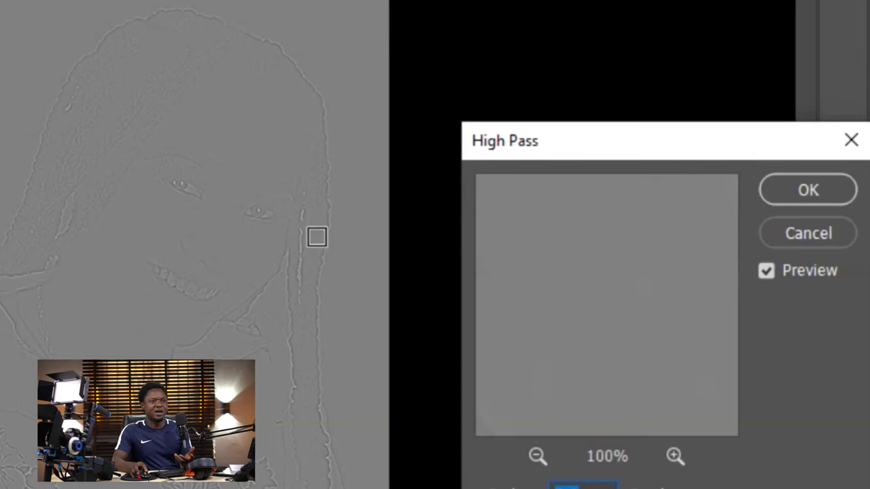
drag(661, 142, 699, 119)
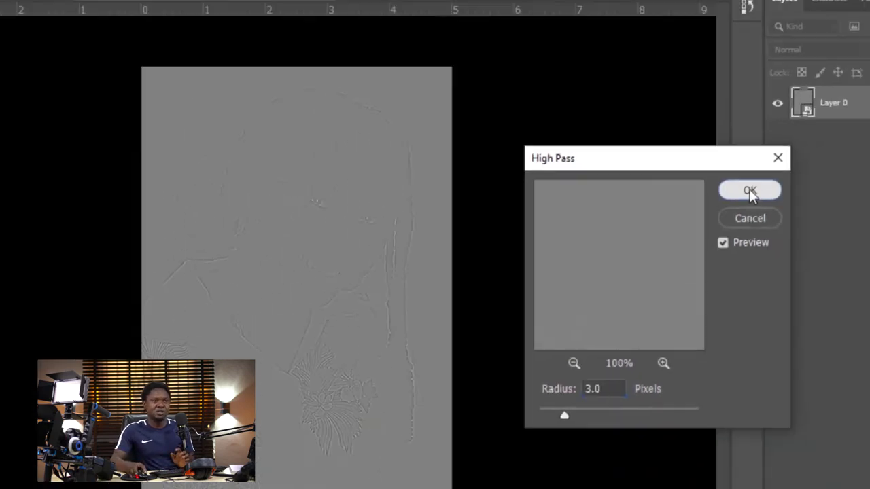
click(850, 170)
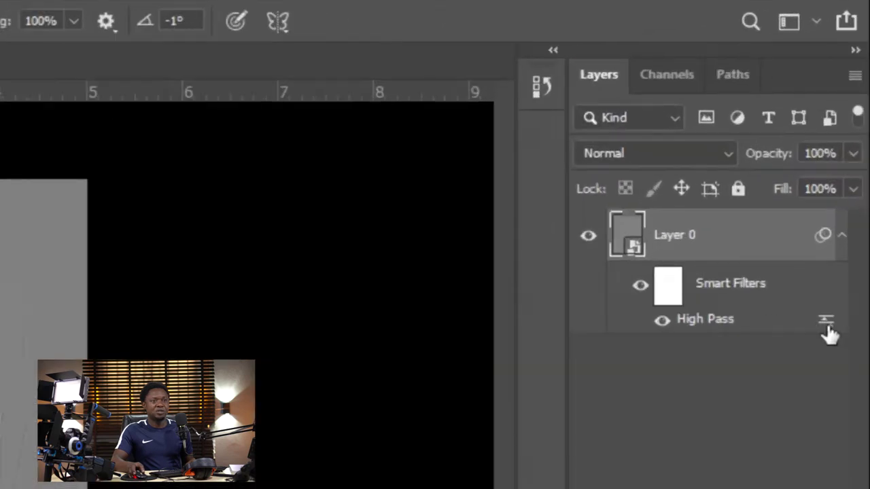
- Set the High Pass smart filter's blending mode to Linear Light at 100% opacity
double_click(825, 320)
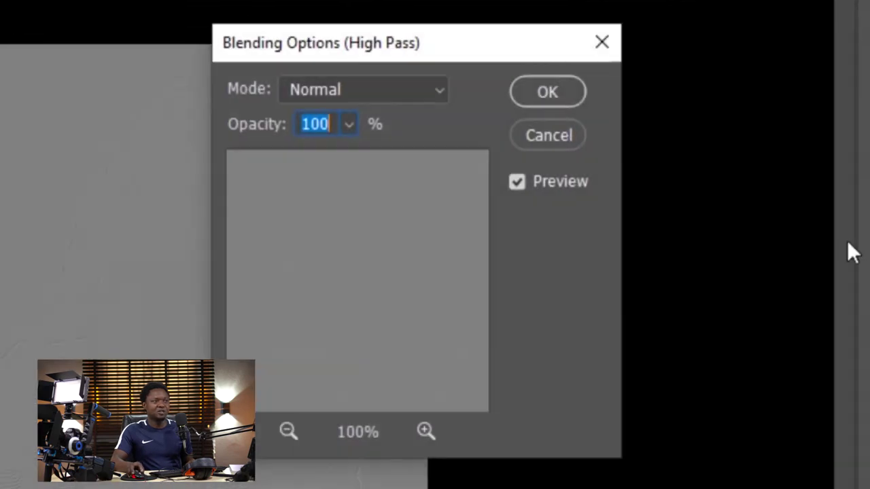
drag(431, 20, 591, 22)
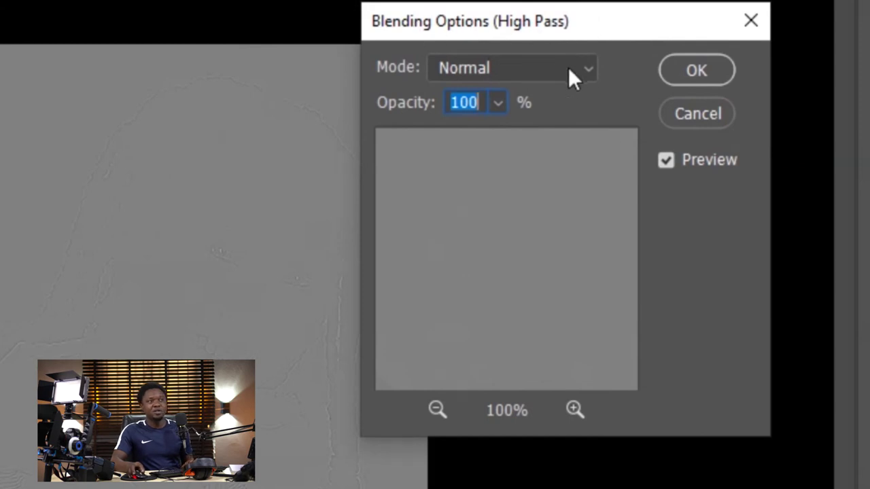
click(531, 67)
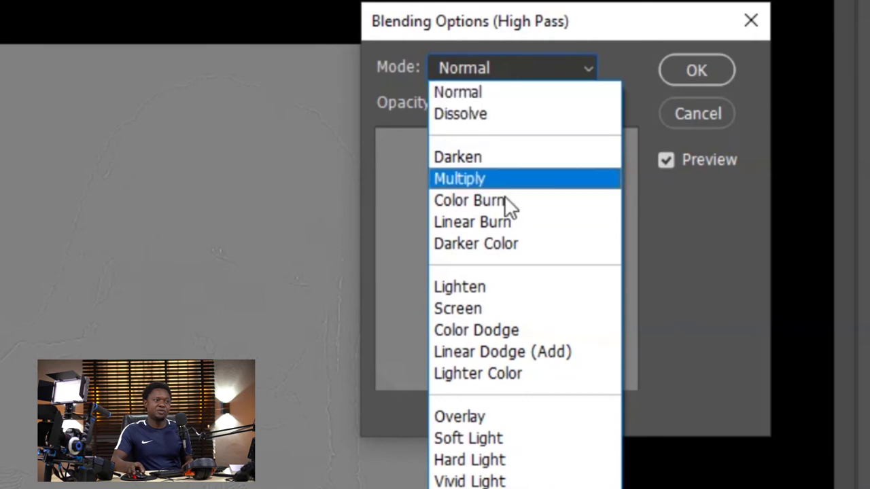
click(515, 488)
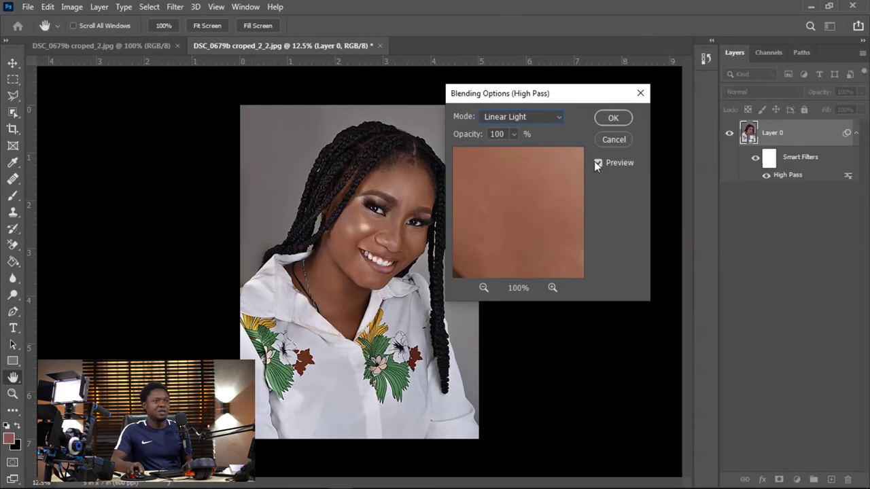
click(614, 117)
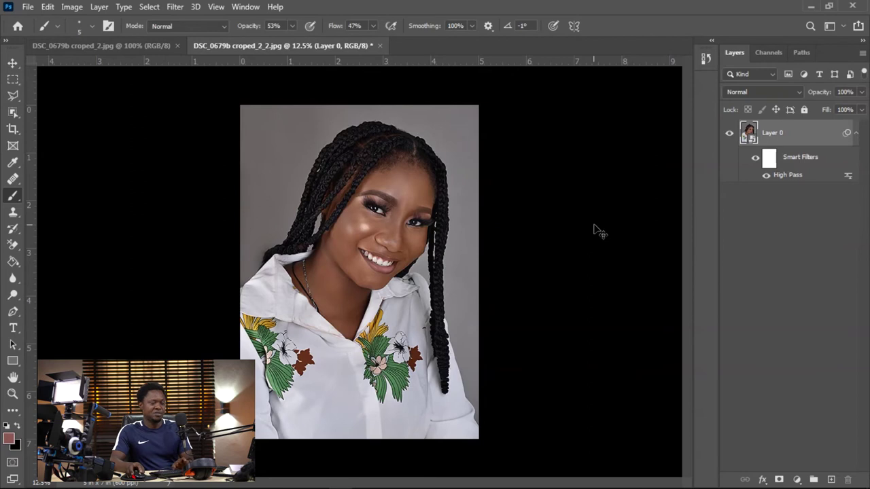
- Examine the sharpened face, teeth and braids at 50% magnification for detail and edge halos
key(ctrl+plus)
key(ctrl+plus)
key(ctrl+plus)
key(ctrl+plus)
scroll(453, 361, up, 5)
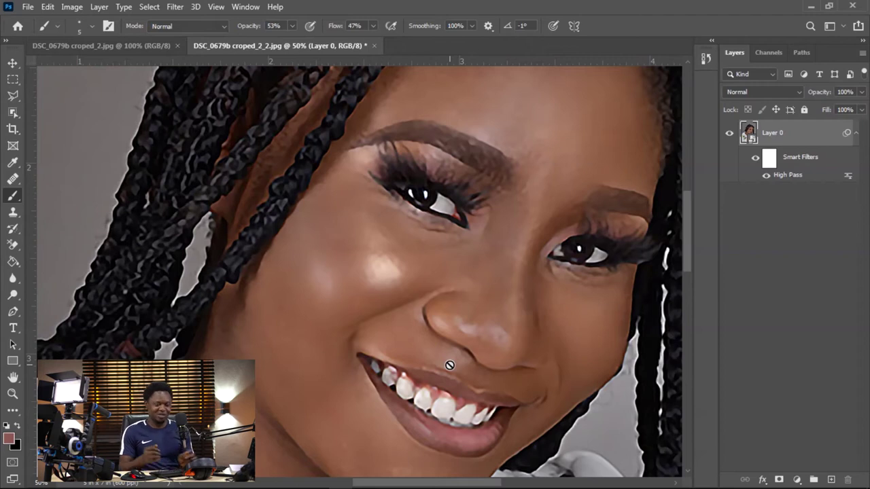
key(ctrl+minus)
key(ctrl+minus)
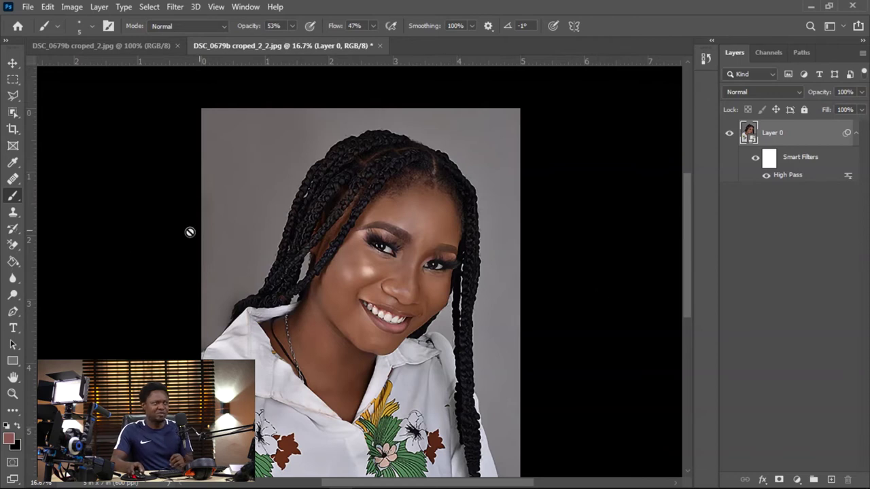
- Invert the smart filter mask to black to hide the High Pass sharpening across the whole portrait
click(769, 160)
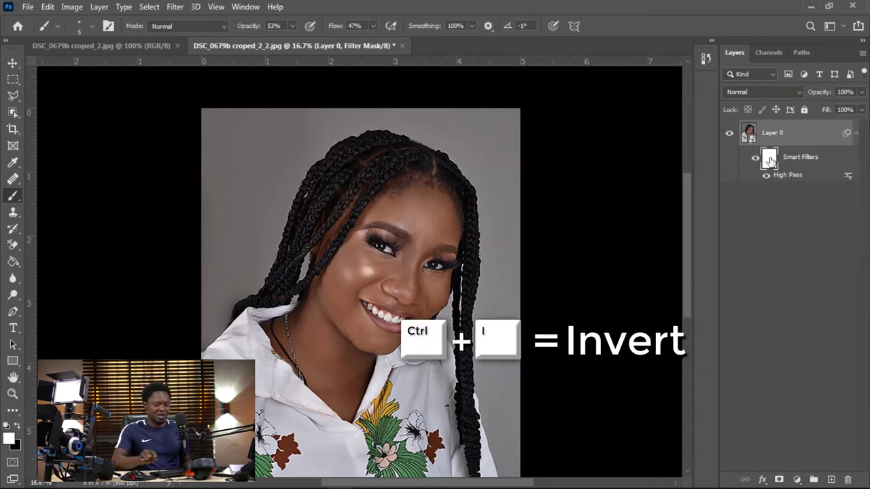
key(ctrl+i)
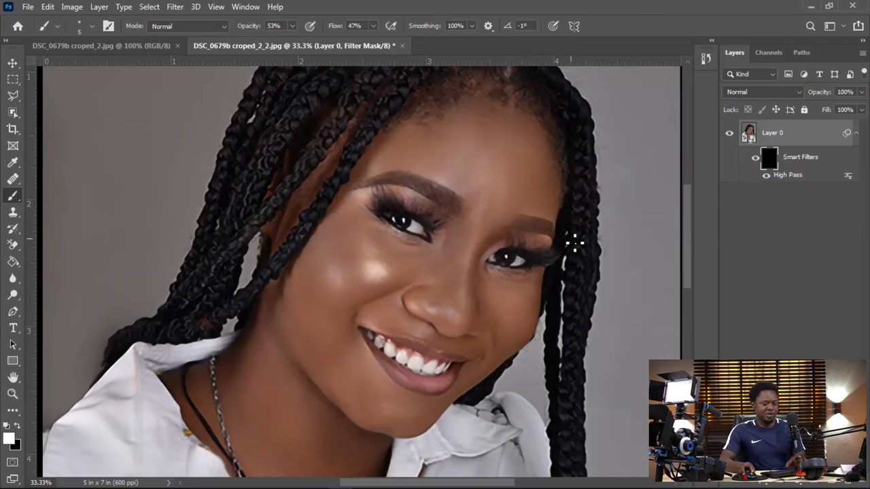
- Enlarge the white brush to 150 pixels and paint on the filter mask over the eye beside the face's bright cheek highlight
key(ctrl+plus)
drag(457, 220, 448, 287)
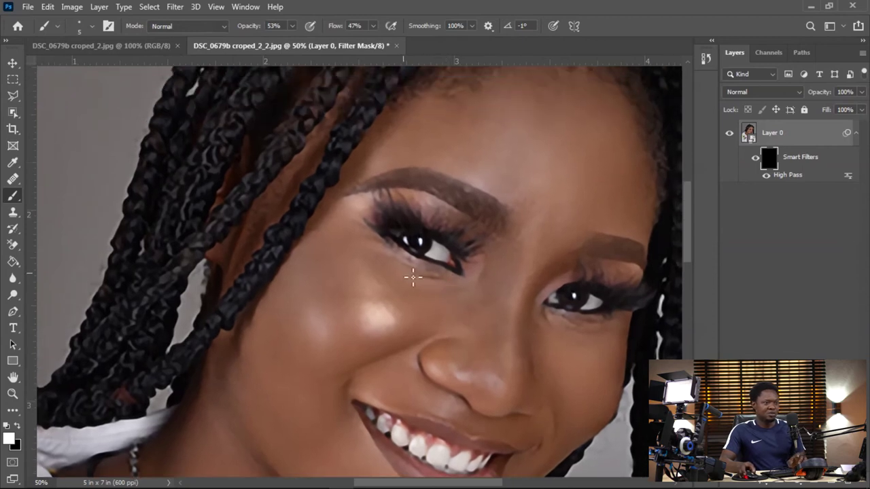
key(bracketright)
key(bracketright)
key(bracketright)
key(bracketright)
key(bracketright)
key(bracketright)
key(bracketright)
key(bracketright)
key(bracketright)
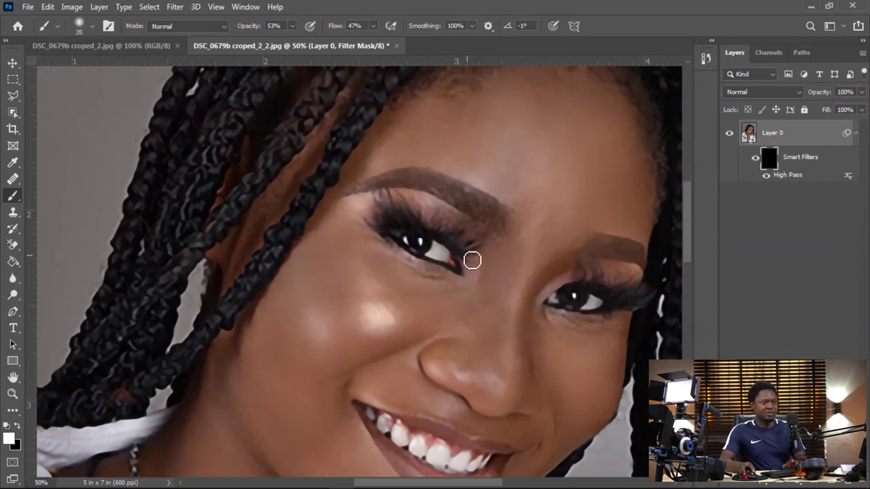
key(bracketright)
key(bracketright)
key(bracketright)
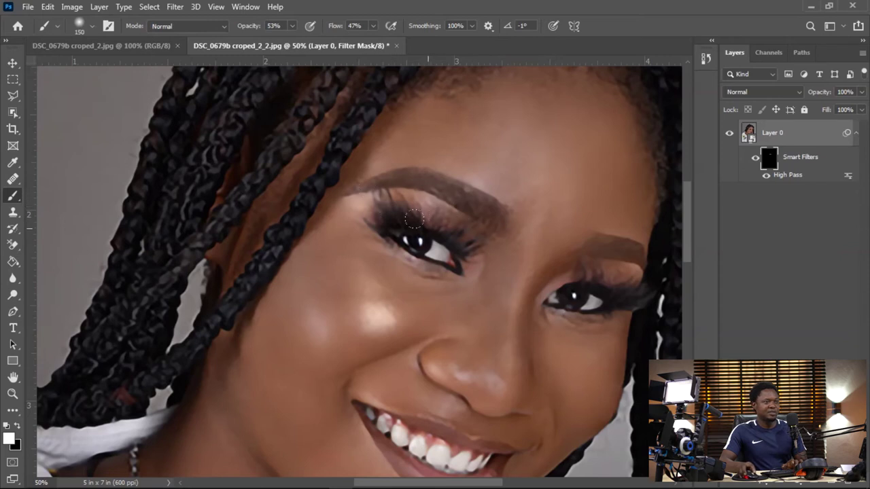
- Set the brush to 85% opacity and 88% flow and paint the sharpening back over both eyes on the filter mask
click(293, 25)
drag(290, 39, 310, 41)
click(372, 26)
drag(372, 40, 397, 41)
click(456, 234)
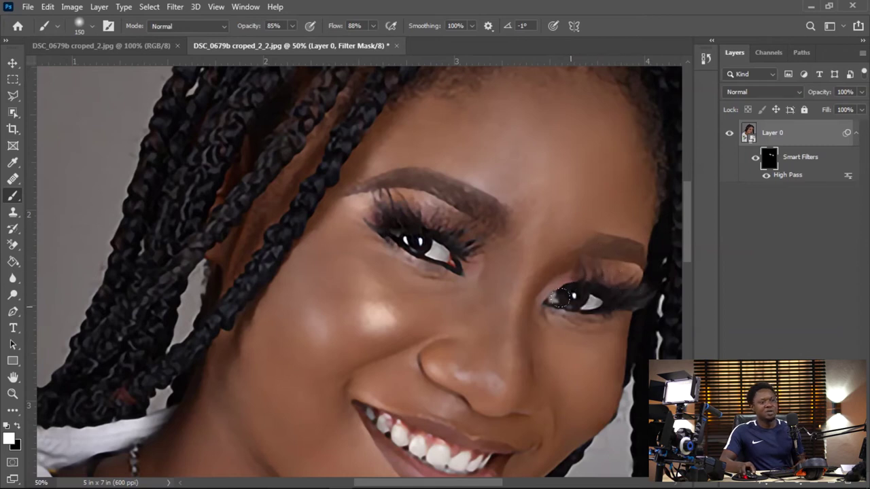
- Paint white over the teeth and lips on the filter mask with a 90-pixel brush
drag(564, 295, 490, 220)
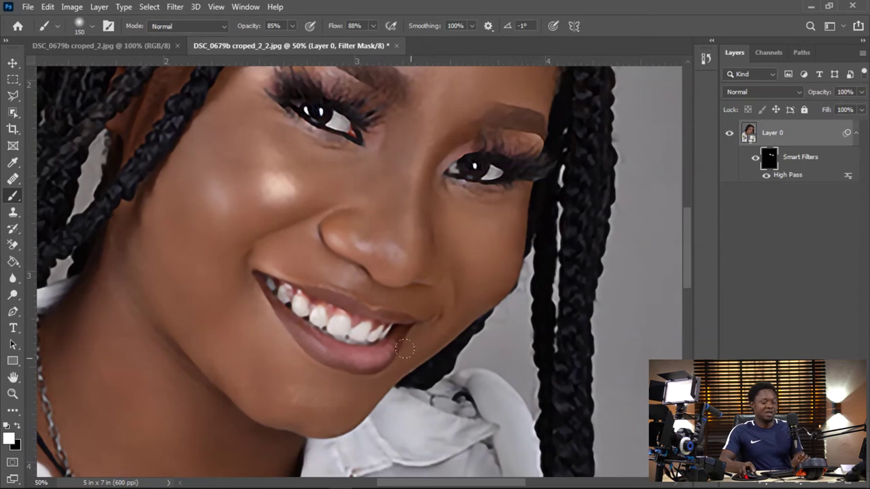
key(bracketleft)
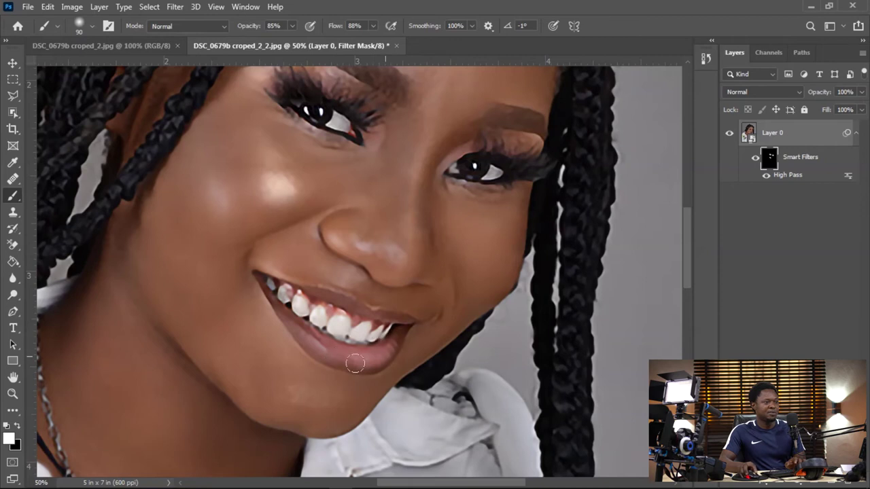
mouse_move(264, 284)
mouse_down()
mouse_move(285, 304)
mouse_move(374, 336)
mouse_up()
- Enlarge the brush from 200 to 300 pixels and paint the sharpening back over the braids on and around the head
drag(355, 307, 399, 402)
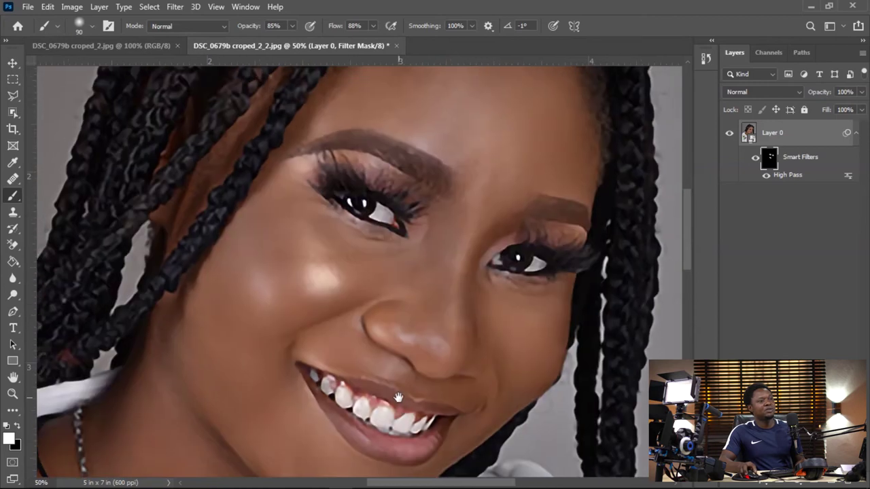
key(ctrl+minus)
key(ctrl+minus)
key(bracketright)
key(bracketright)
key(bracketright)
key(bracketright)
key(bracketright)
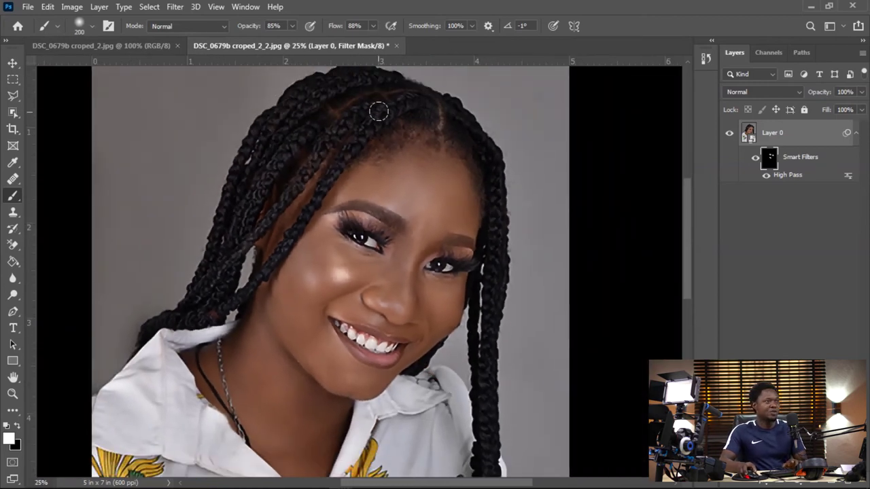
mouse_move(355, 76)
mouse_down()
mouse_move(338, 92)
mouse_move(370, 85)
mouse_move(282, 104)
mouse_move(222, 172)
mouse_move(282, 119)
mouse_up()
mouse_move(305, 89)
mouse_down()
mouse_move(342, 100)
mouse_move(323, 116)
mouse_move(263, 129)
mouse_up()
drag(189, 263, 365, 175)
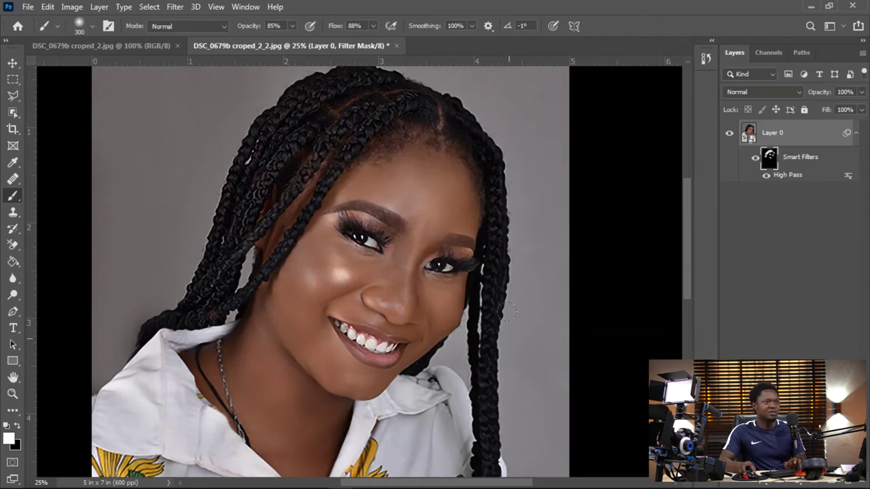
- Paint white on the filter mask along the long hanging braid down to its tip over the shirt
drag(476, 401, 478, 425)
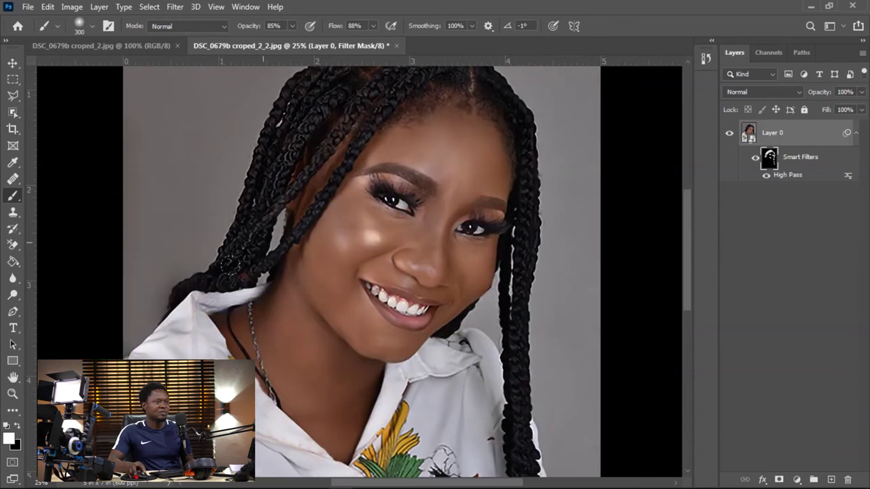
drag(479, 62, 435, 163)
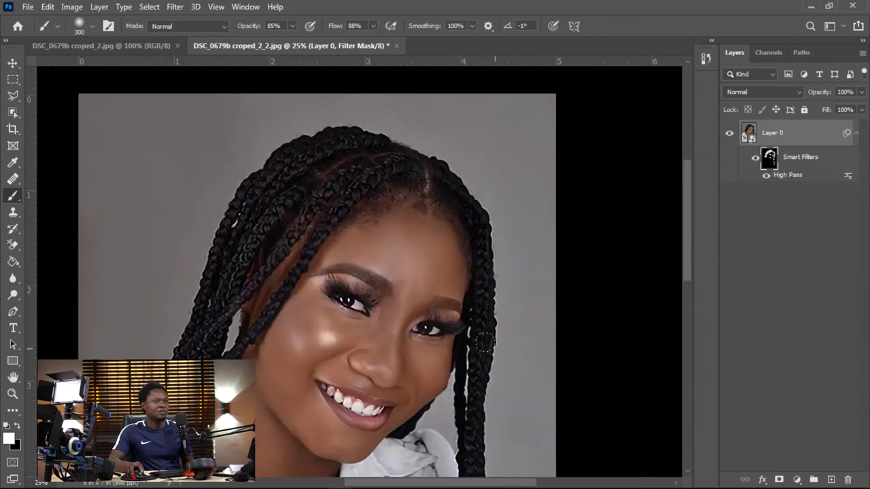
drag(478, 428, 430, 265)
drag(429, 438, 443, 291)
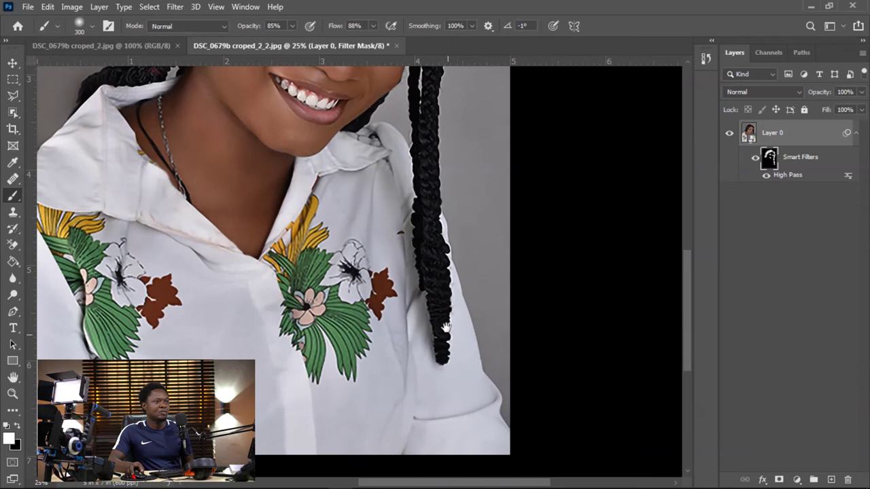
drag(401, 81, 469, 343)
- Paint the sharpening back over the whole floral shirt on the filter mask with a 700-pixel brush at 100% opacity and 100% flow
key(ctrl+minus)
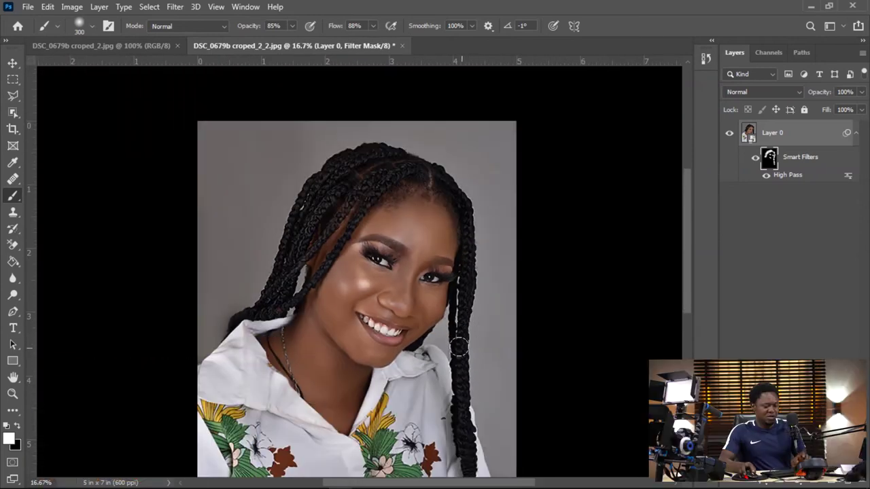
drag(391, 395, 432, 290)
key(ctrl+plus)
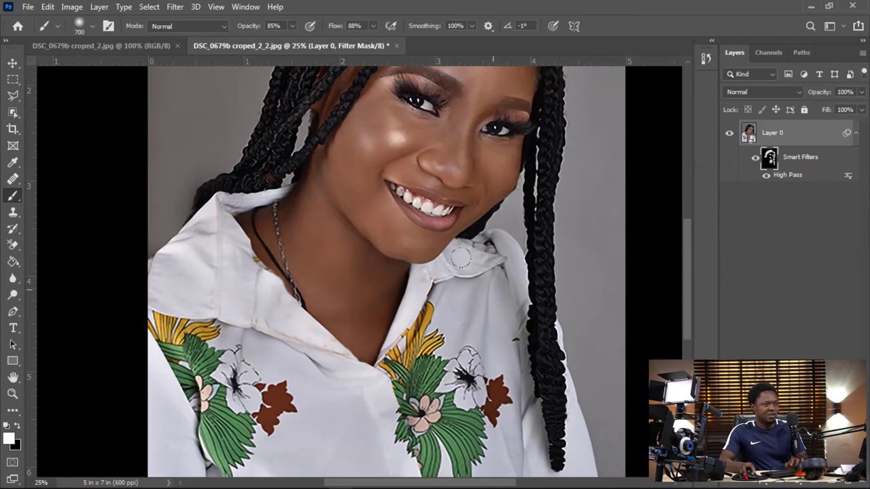
click(293, 26)
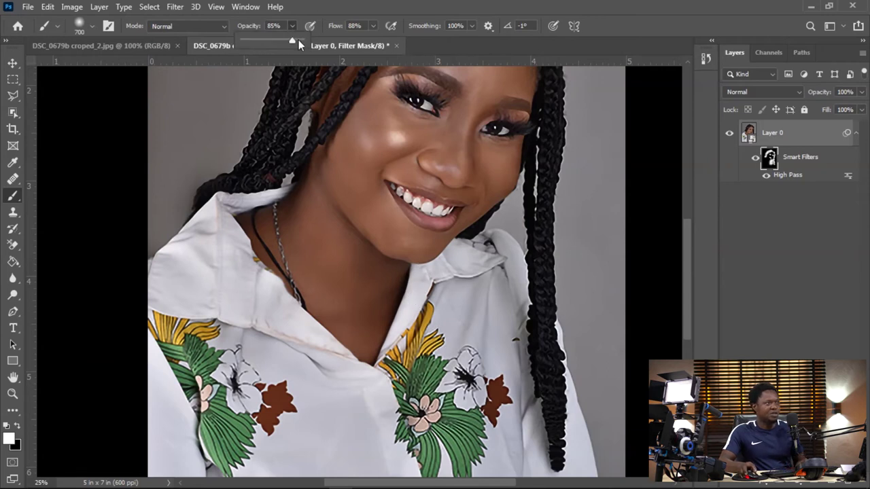
click(372, 25)
drag(374, 41, 381, 43)
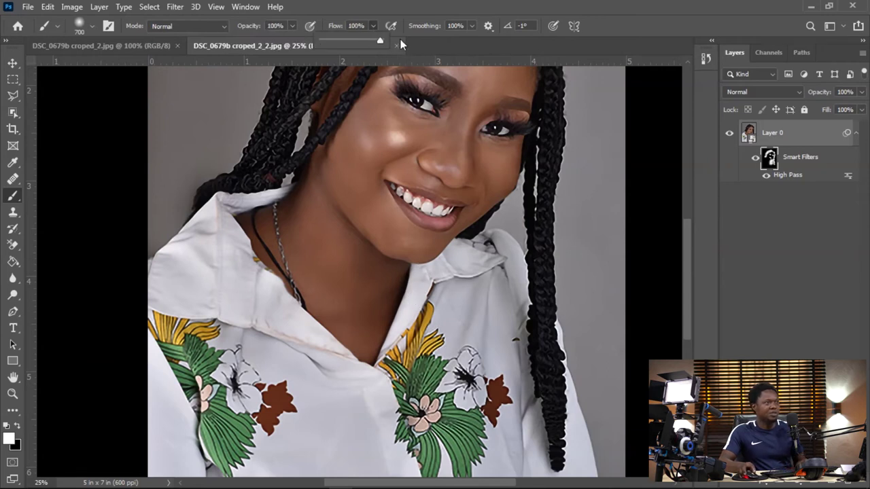
scroll(503, 276, down, 5)
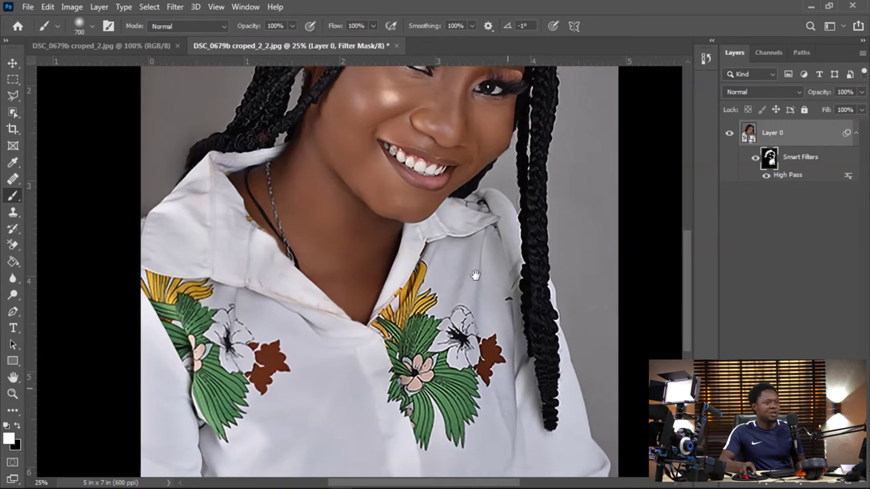
scroll(476, 272, right, 2)
drag(167, 204, 141, 175)
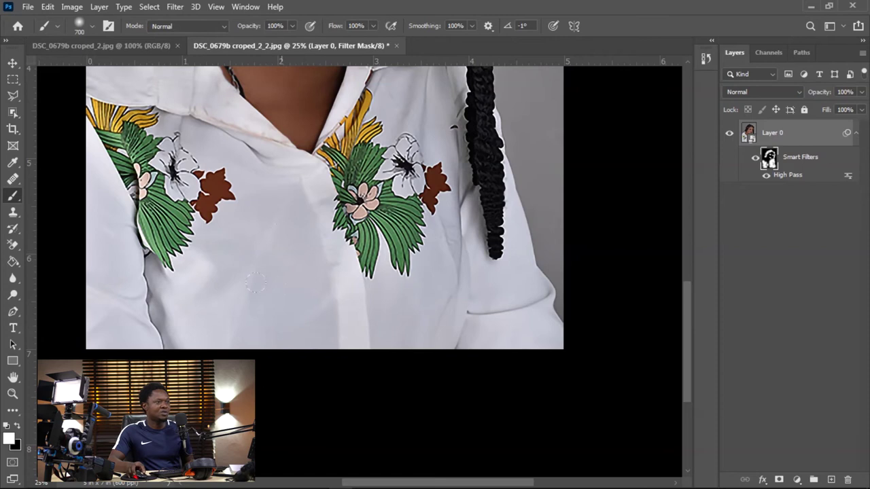
scroll(476, 300, up, 5)
scroll(476, 299, left, 2)
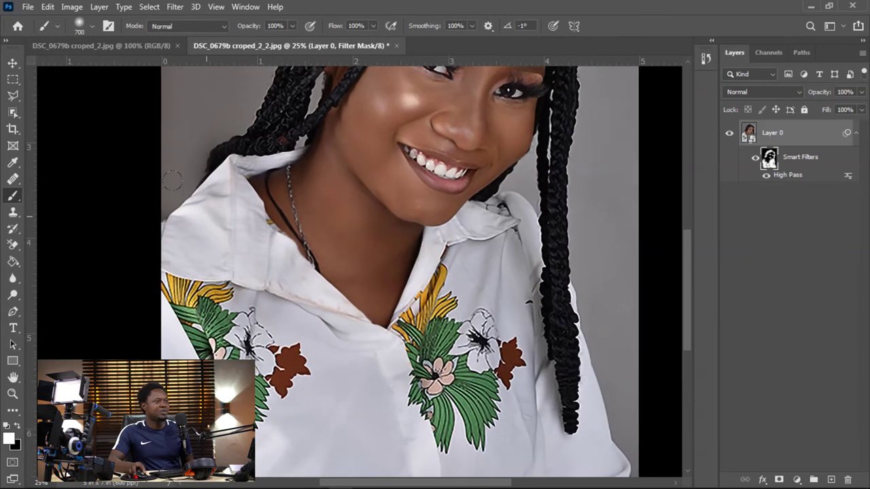
- Examine the selectively sharpened portrait up close and as a whole, checking eyes, skin, teeth, braids and shirt
scroll(180, 180, down, 2)
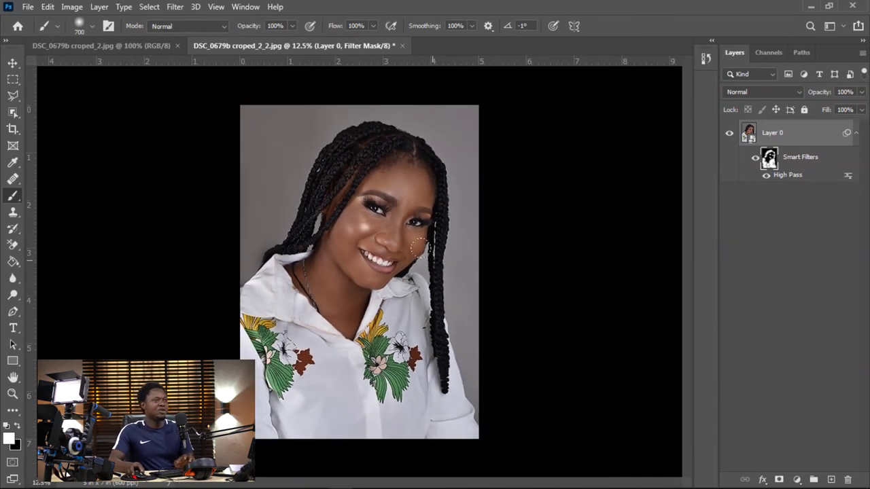
scroll(445, 272, up, 2)
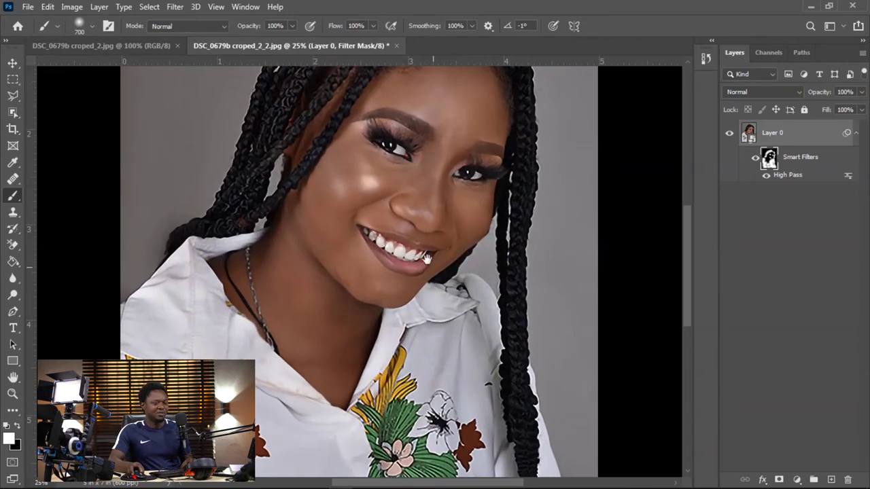
drag(425, 266, 439, 383)
scroll(441, 374, down, 2)
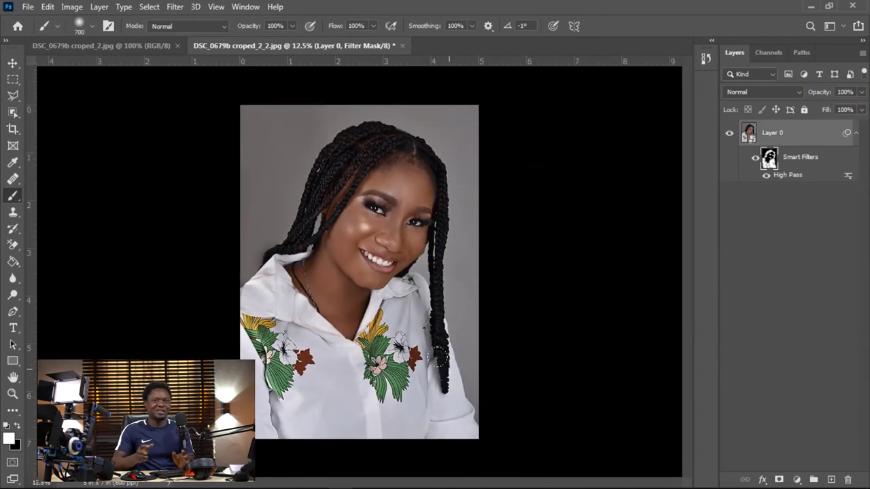
scroll(456, 378, up, 3)
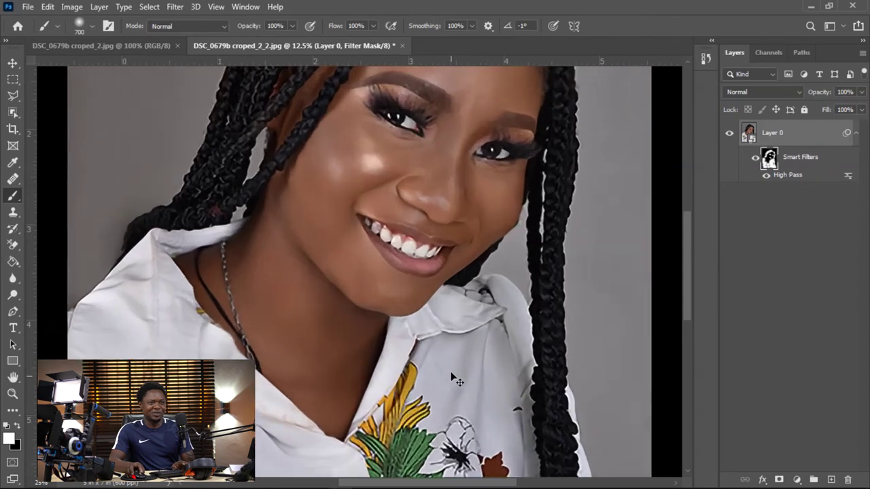
drag(426, 272, 458, 336)
scroll(458, 335, up, 2)
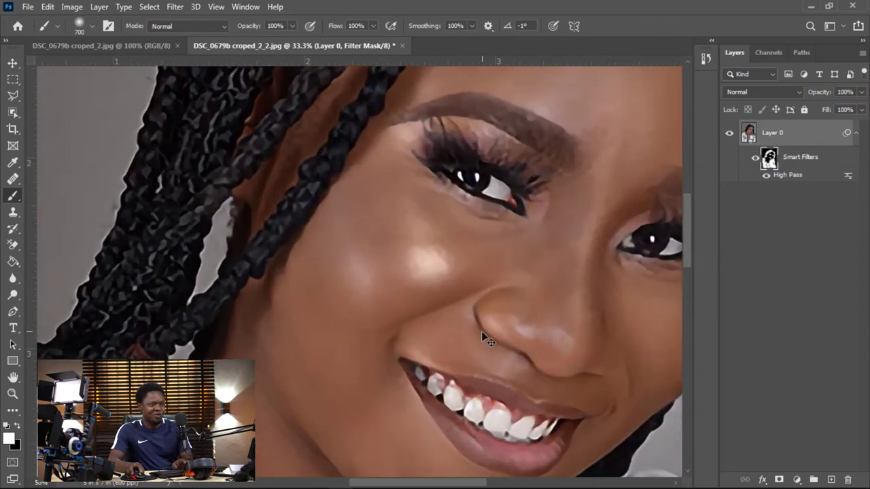
scroll(488, 367, down, 4)
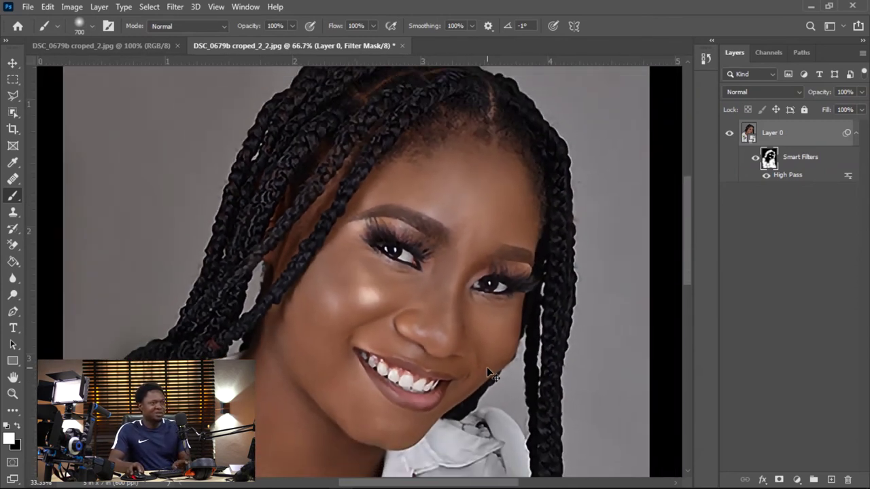
scroll(509, 356, down, 1)
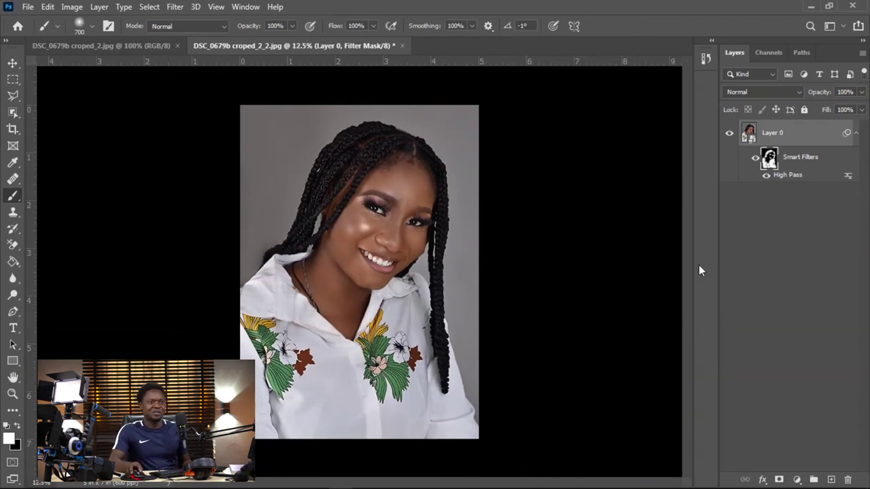
- Convert the portrait's smart object to regular layers, retaining the applied smart filters
right_click(774, 133)
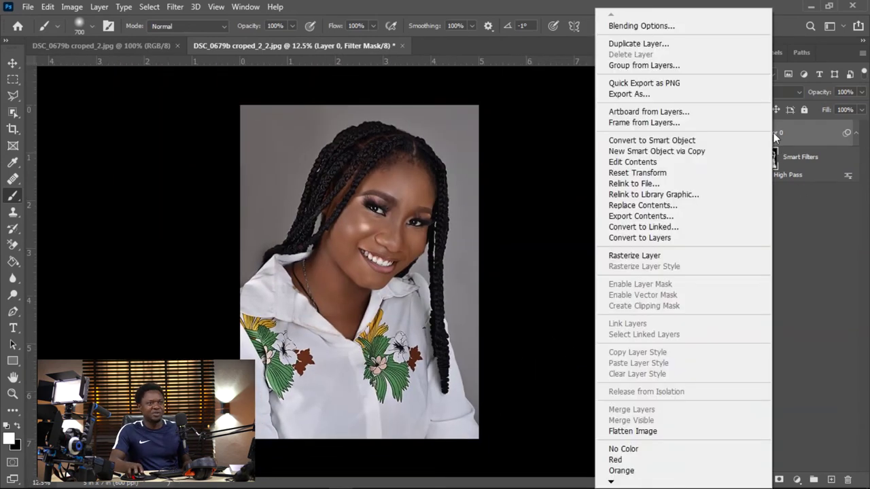
click(663, 238)
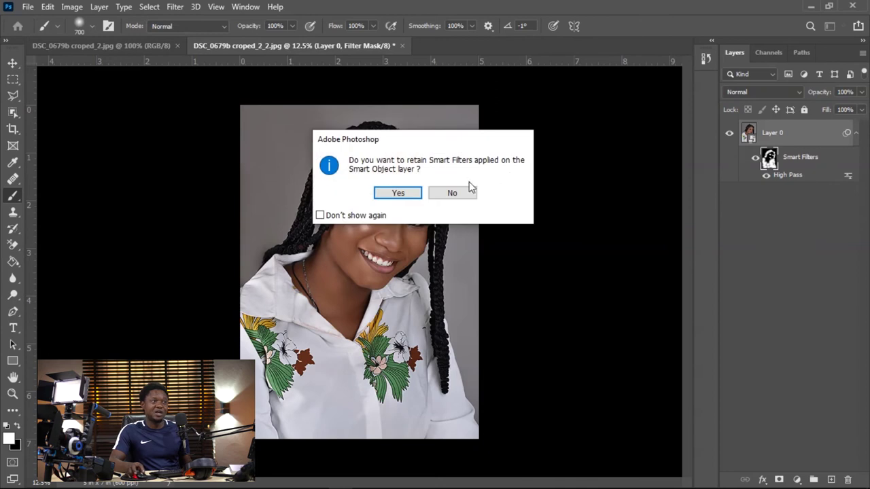
click(398, 193)
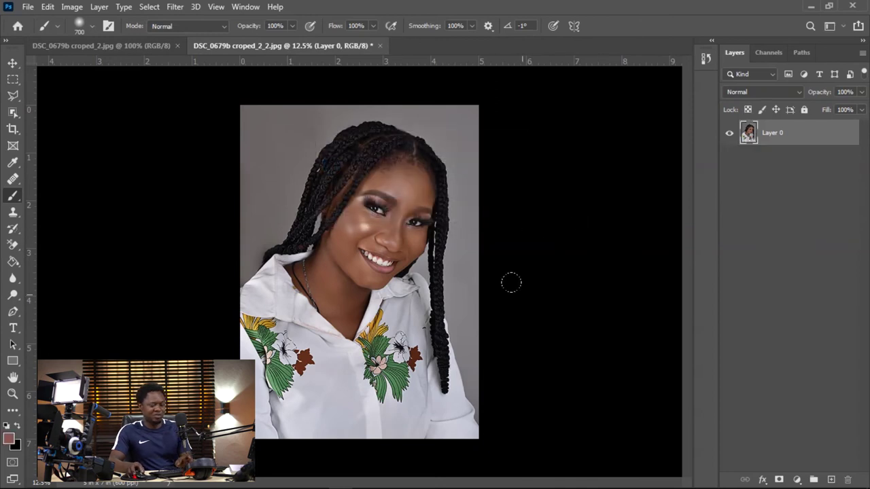
- Examine the converted portrait's eyes, skin, teeth and braids up close, and check the image as a whole
key(ctrl+plus)
key(ctrl+plus)
key(ctrl+plus)
drag(440, 233, 480, 322)
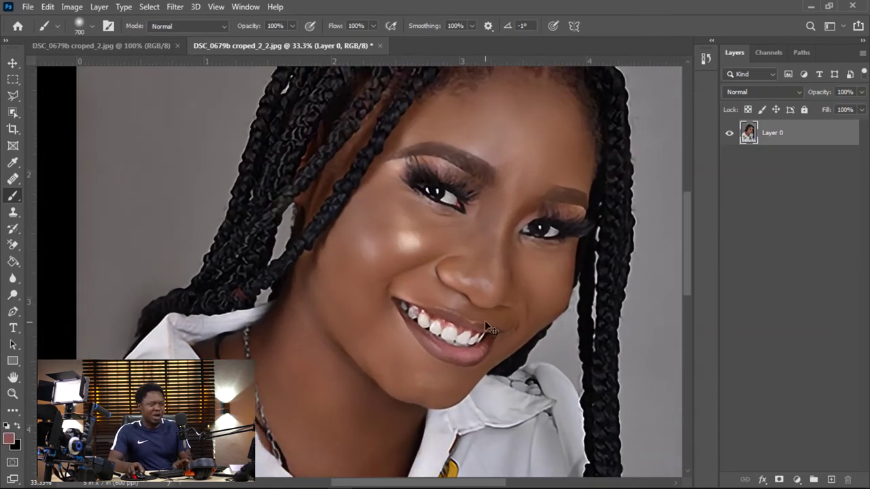
key(ctrl+plus)
key(ctrl+plus)
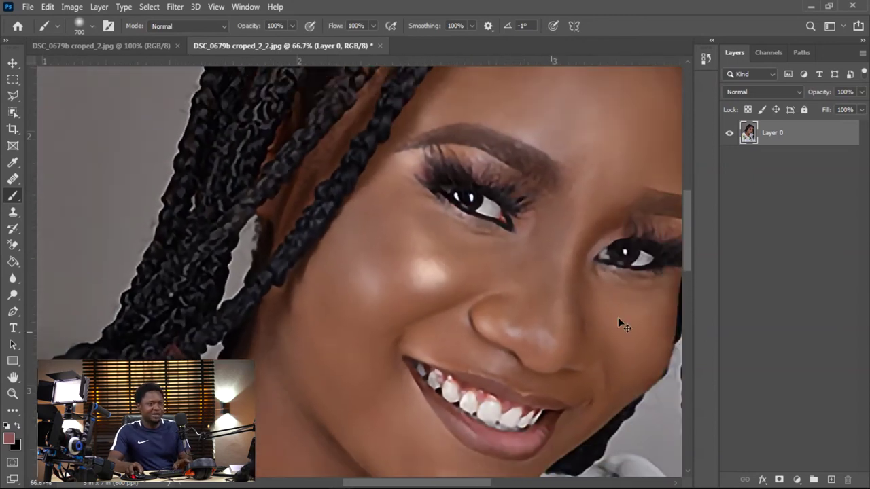
key(ctrl+minus)
key(ctrl+minus)
key(ctrl+minus)
key(ctrl+minus)
key(ctrl+minus)
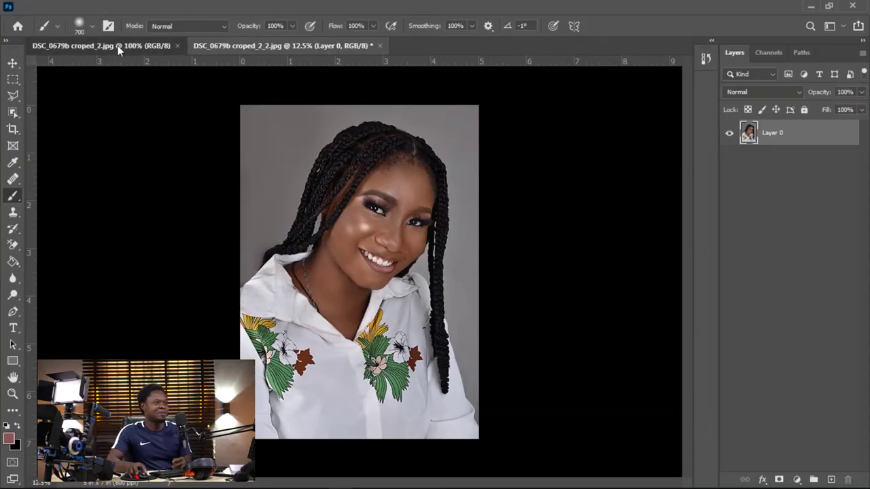
- Examine the face in the original DSC_0679b croped_2.jpg up close, and bring the upscaled portrait to a matching close-up
click(121, 45)
scroll(387, 262, up, 5)
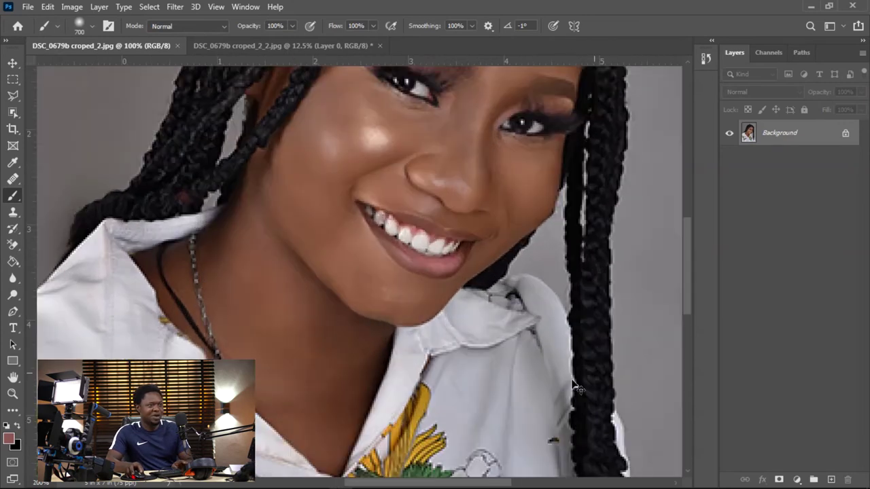
drag(493, 136, 369, 249)
click(279, 45)
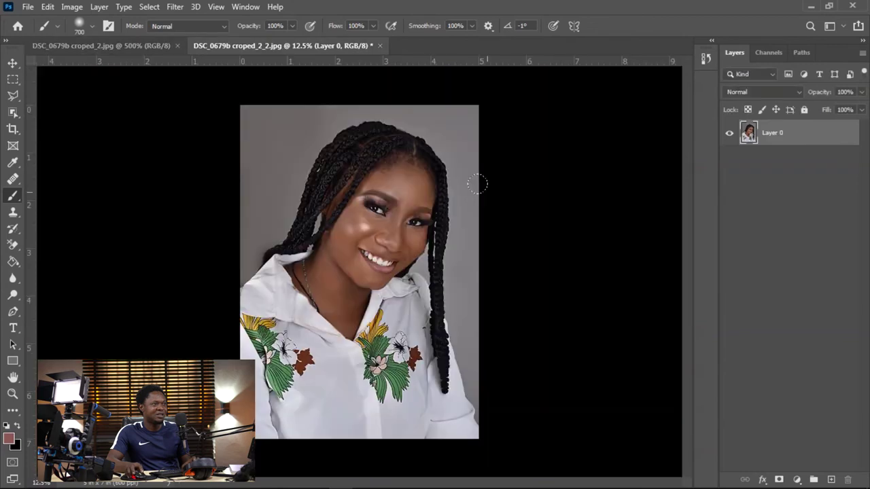
scroll(530, 297, up, 5)
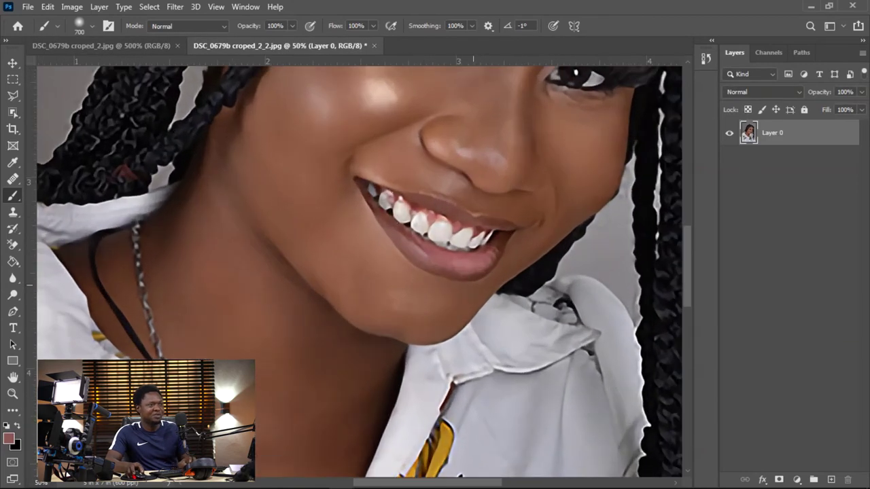
drag(428, 233, 482, 388)
scroll(482, 389, down, 2)
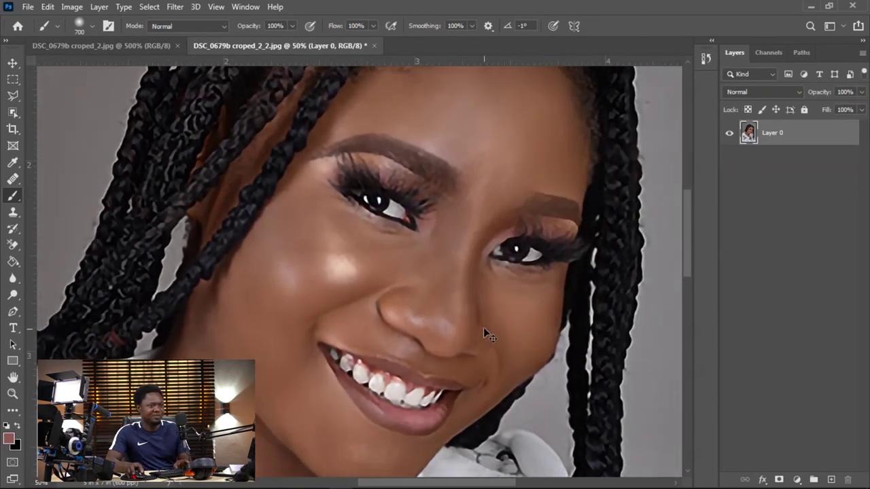
key(ctrl+plus)
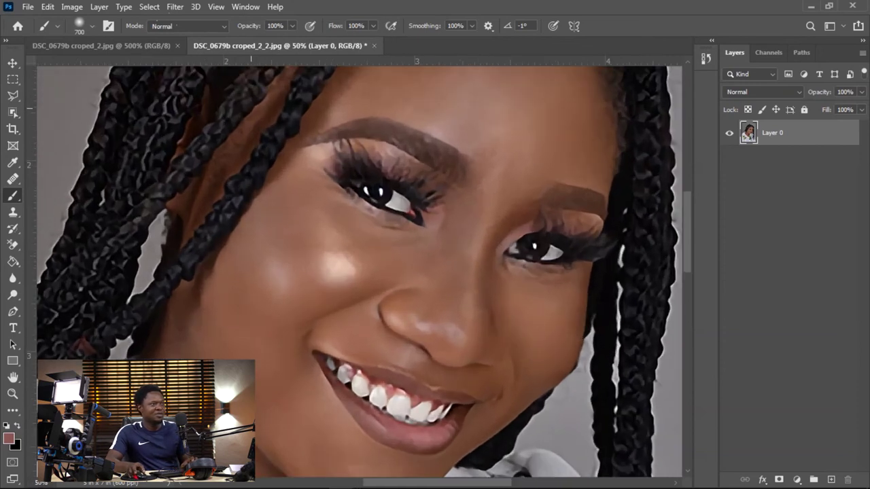
- Compare the original and upscaled portraits by switching between both documents, first in close-up and finally in full view
click(134, 45)
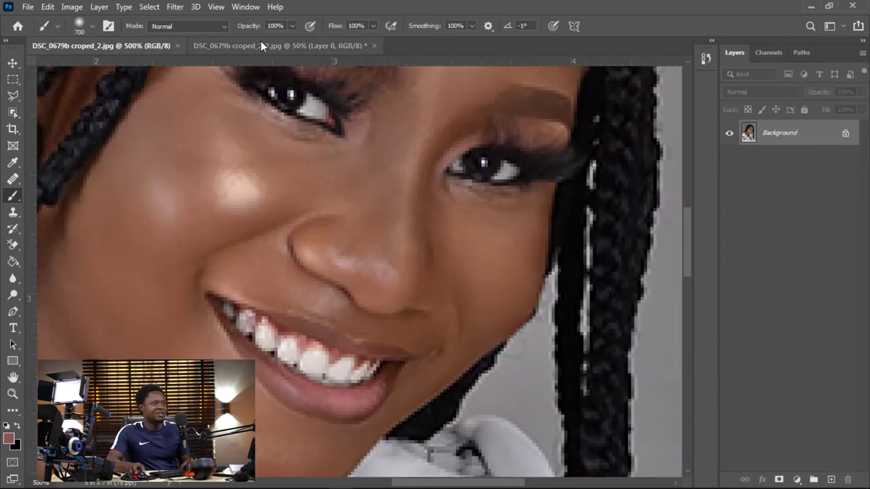
click(263, 45)
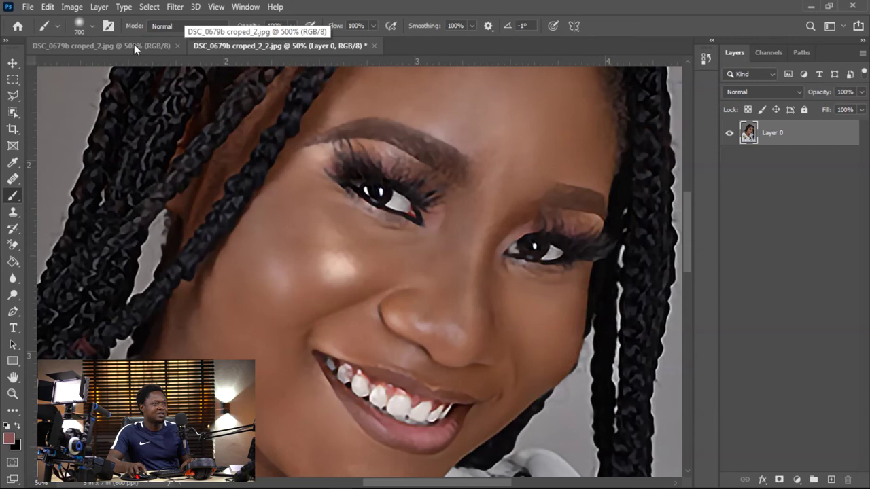
click(134, 44)
click(261, 46)
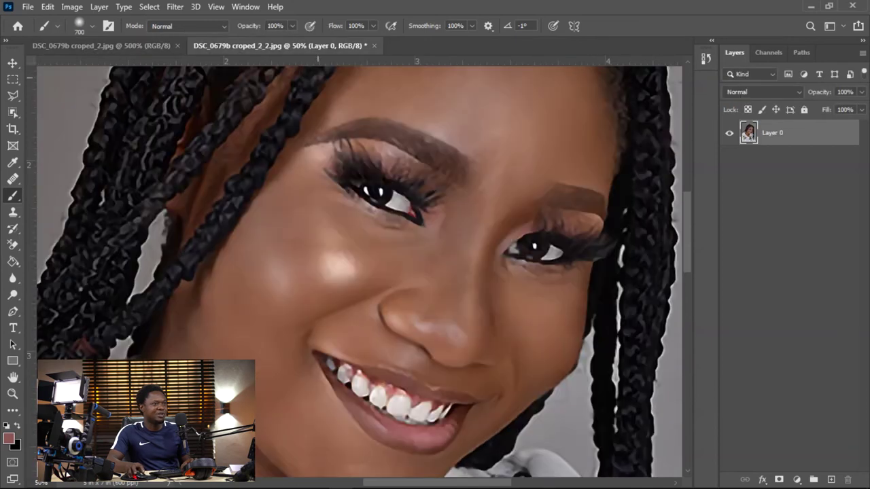
click(128, 47)
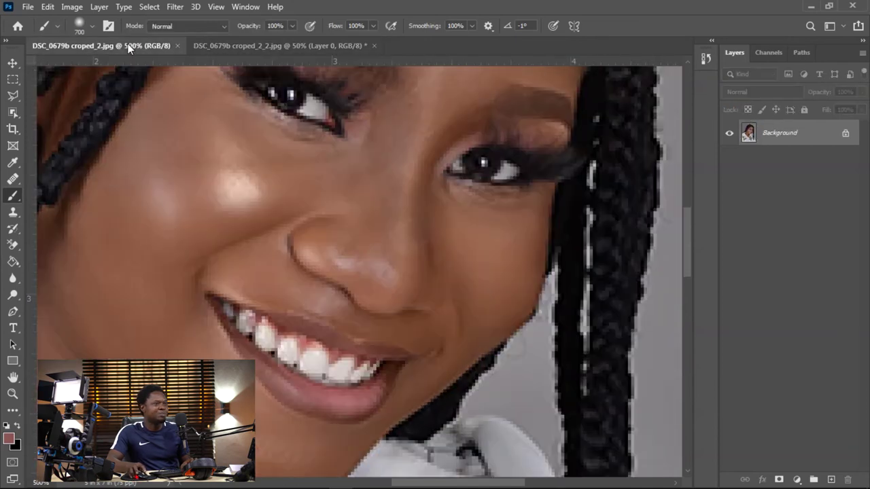
click(276, 47)
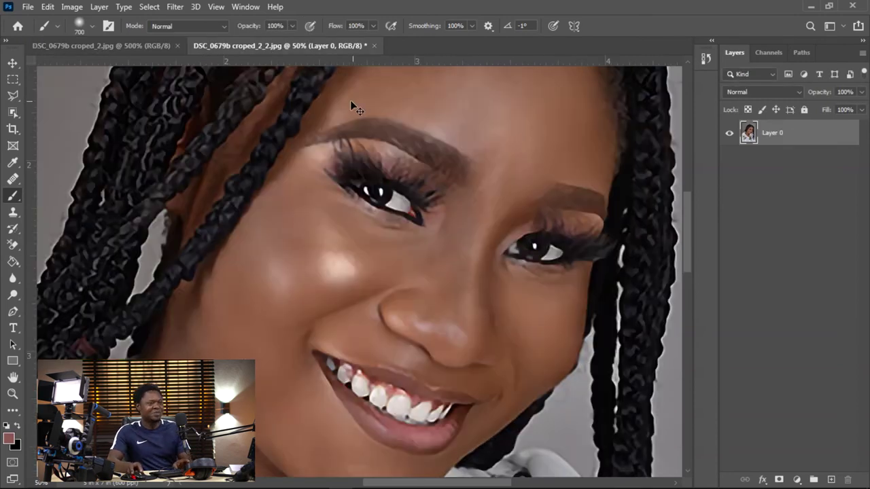
key(ctrl+0)
click(127, 47)
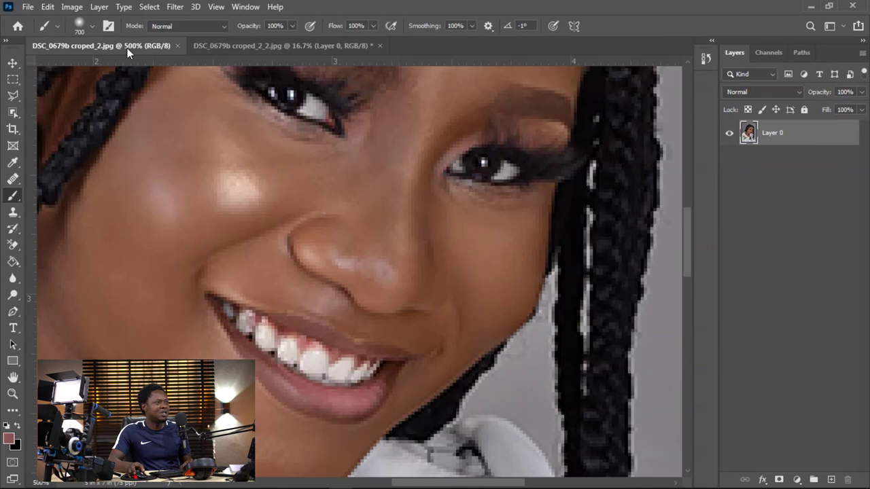
scroll(421, 221, down, 5)
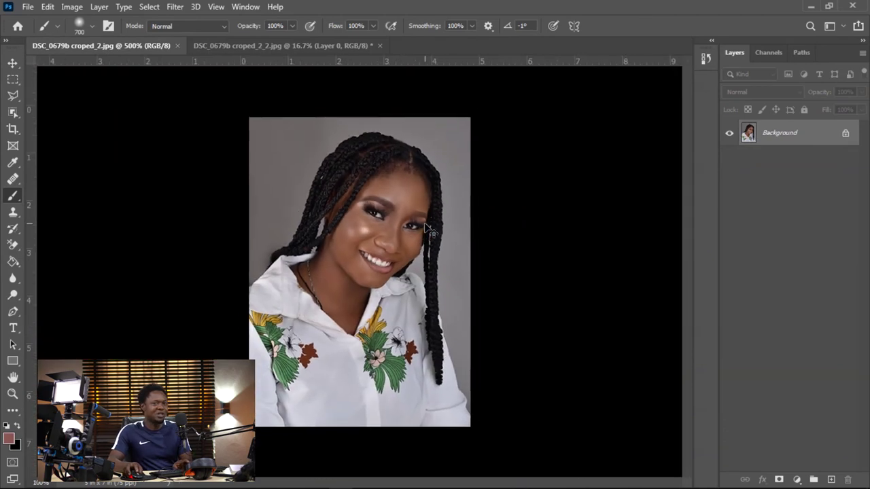
- Copy the original small portrait into the upscaled document with the Move tool and place it on the grey background beside the braids
click(12, 64)
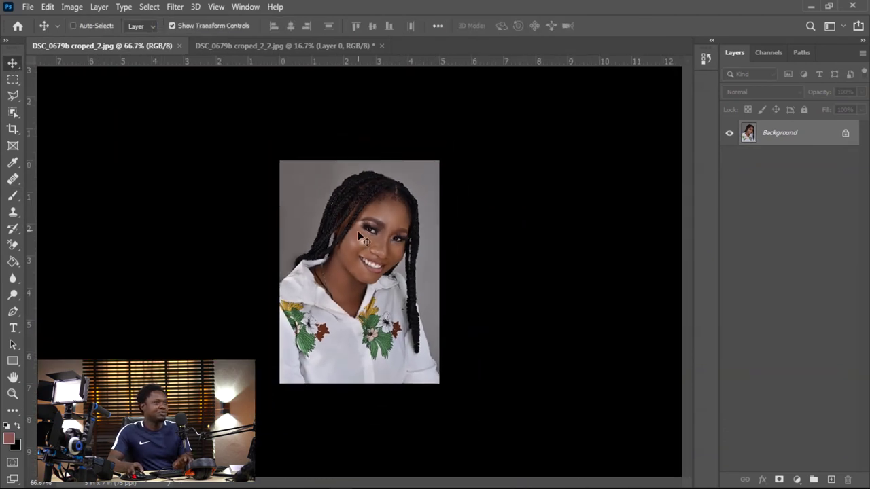
drag(361, 239, 245, 132)
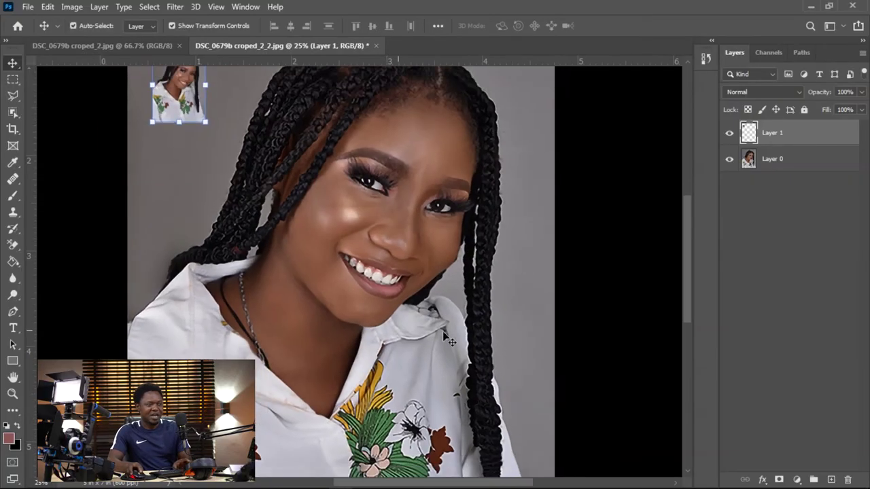
key(ctrl+minus)
drag(269, 155, 275, 183)
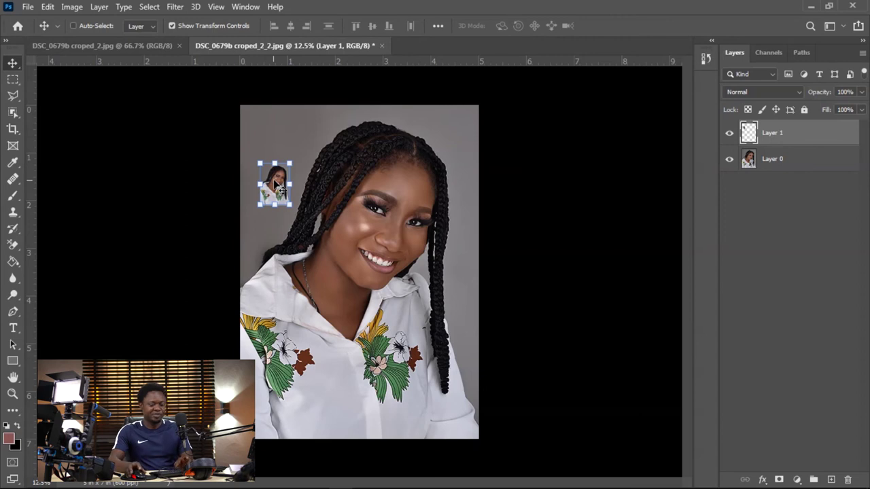
- Compare the upscaled face in close-up with the pasted original's size across the whole image
key(ctrl+plus)
key(ctrl+plus)
key(ctrl+plus)
key(ctrl+plus)
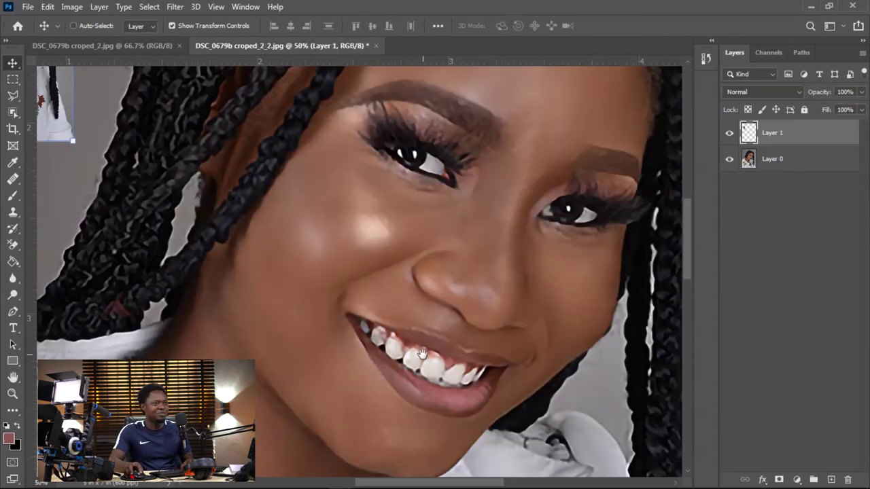
drag(423, 354, 558, 405)
key(ctrl+minus)
key(ctrl+minus)
key(ctrl+minus)
key(ctrl+minus)
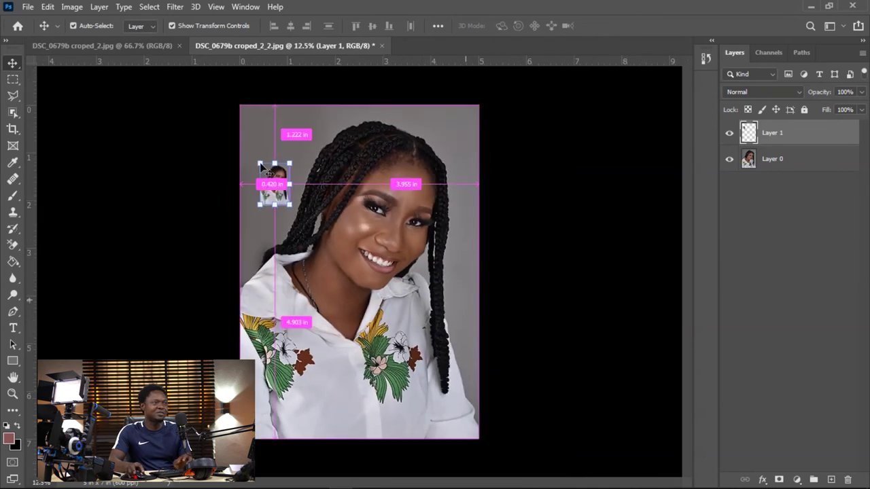
- Move the small pasted portrait slightly lower on the grey background for a size comparison, and delete its layer
drag(261, 166, 267, 195)
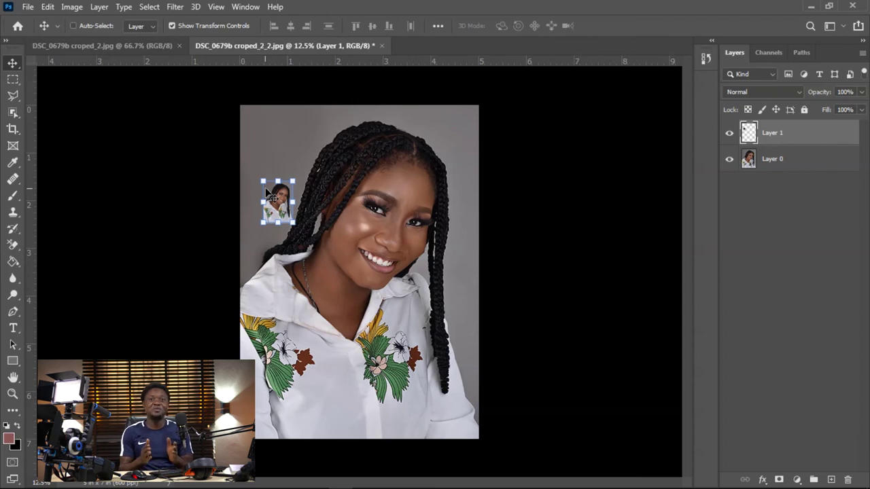
key(ctrl+plus)
key(ctrl+plus)
key(ctrl+minus)
key(ctrl+minus)
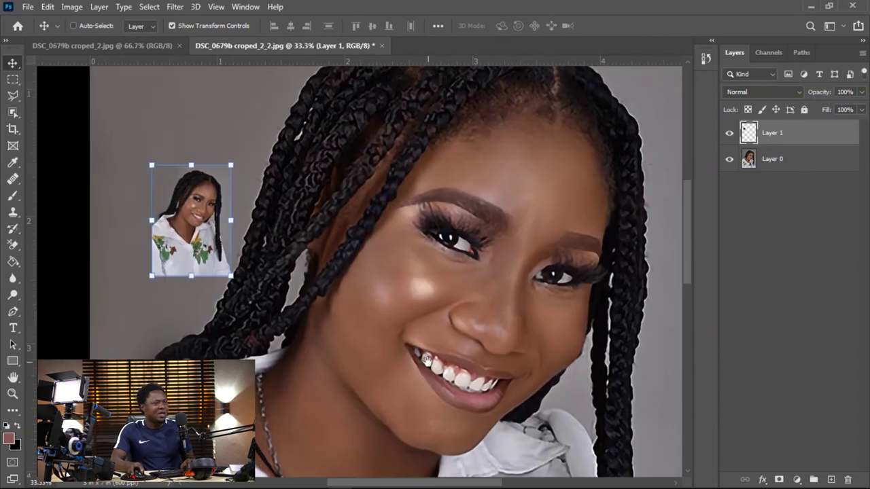
key(ctrl+minus)
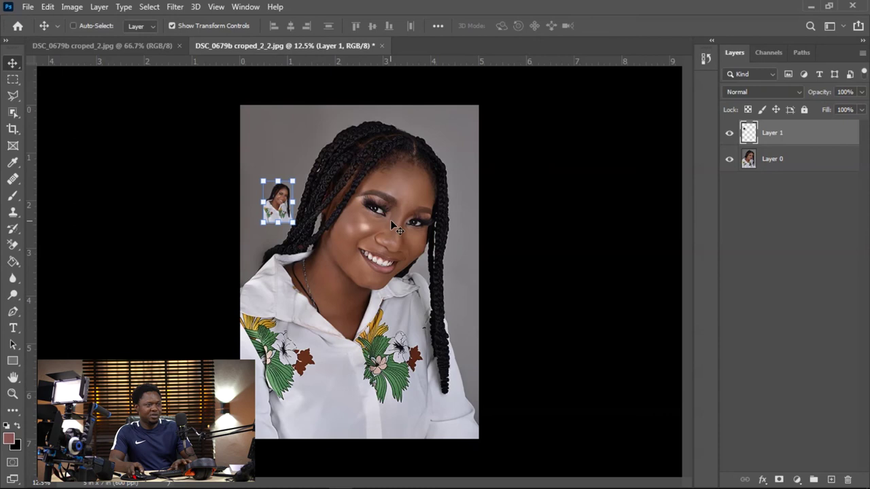
key(Delete)
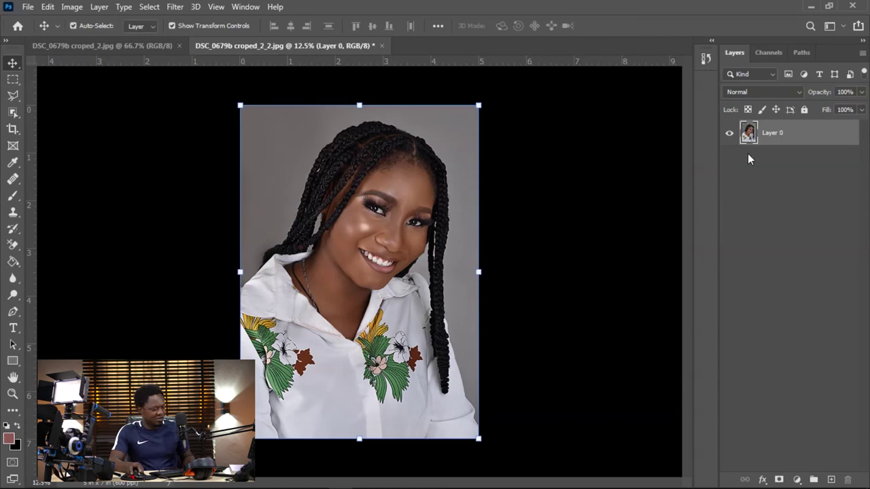
- Save the upscaled portrait as a JPEG named test in the upscale folder
key(ctrl+shift+s)
click(673, 422)
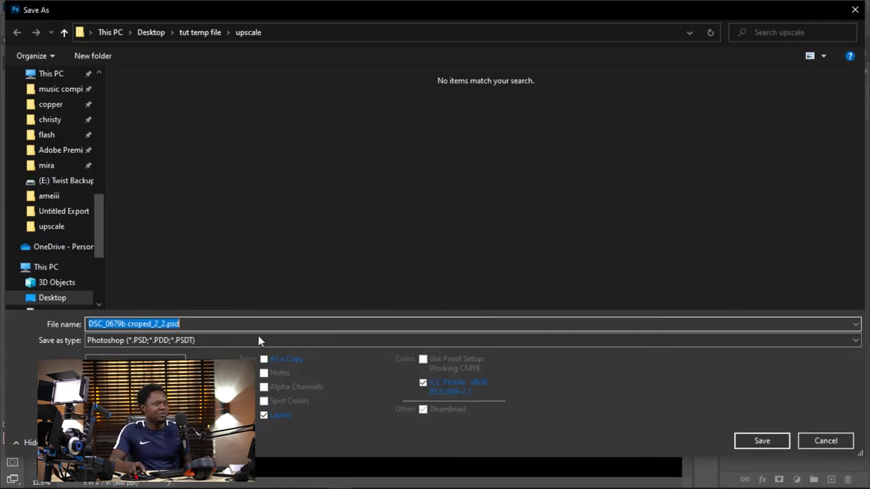
click(251, 340)
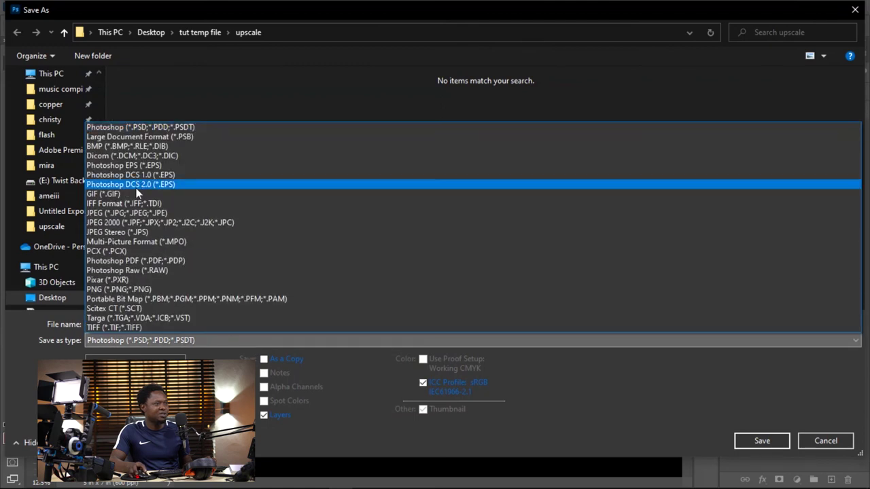
click(143, 219)
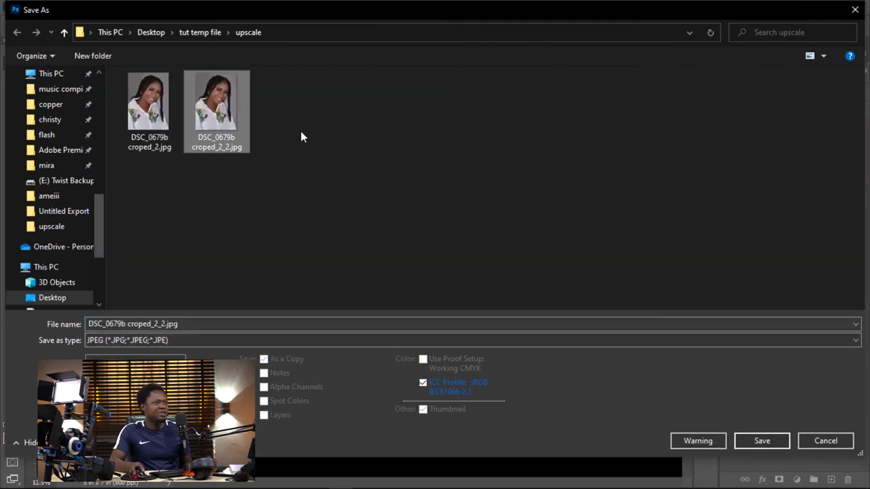
click(230, 323)
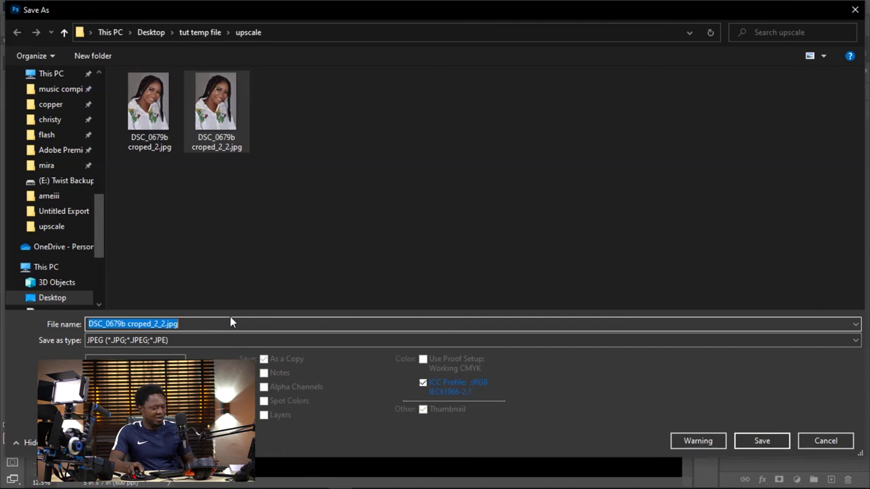
text(test)
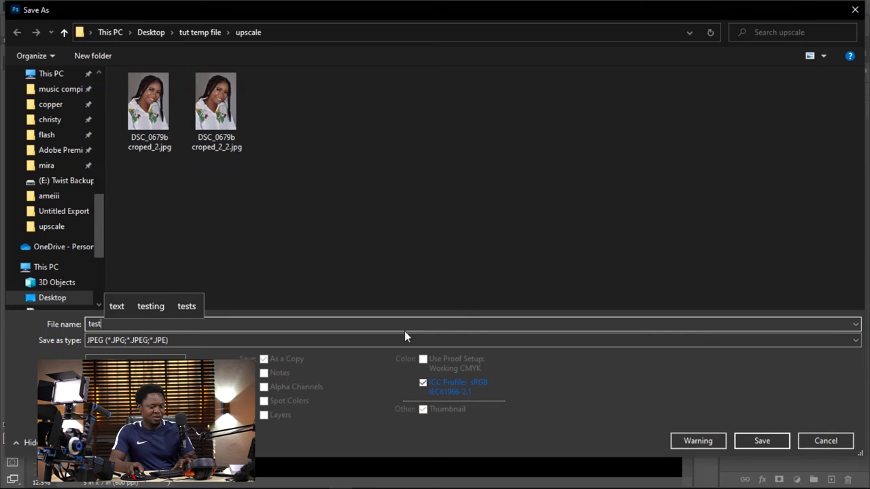
key(Return)
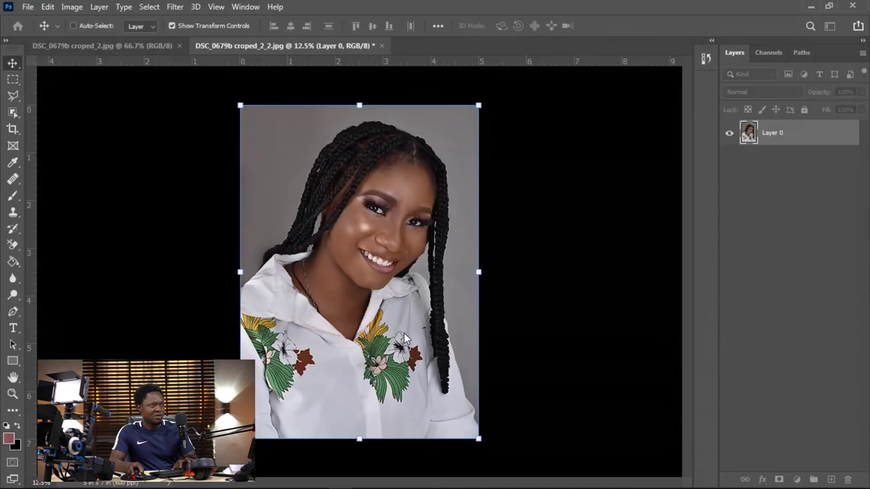
click(669, 179)
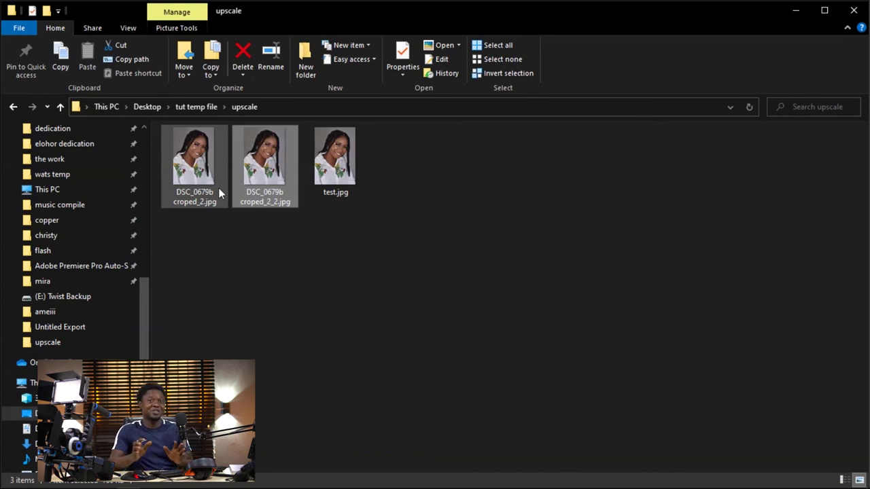
- Compare the pixel dimensions and file sizes of the original images and test.jpg in File Explorer's upscale folder
mouse_move(189, 176)
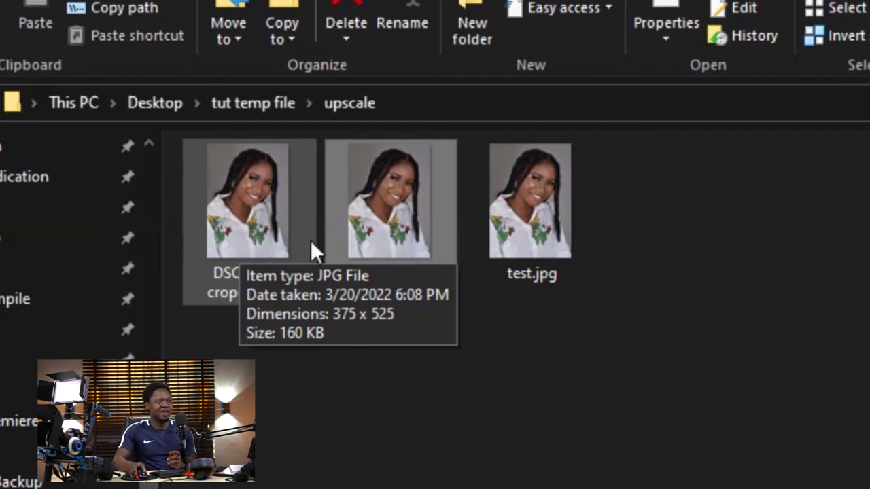
mouse_move(393, 241)
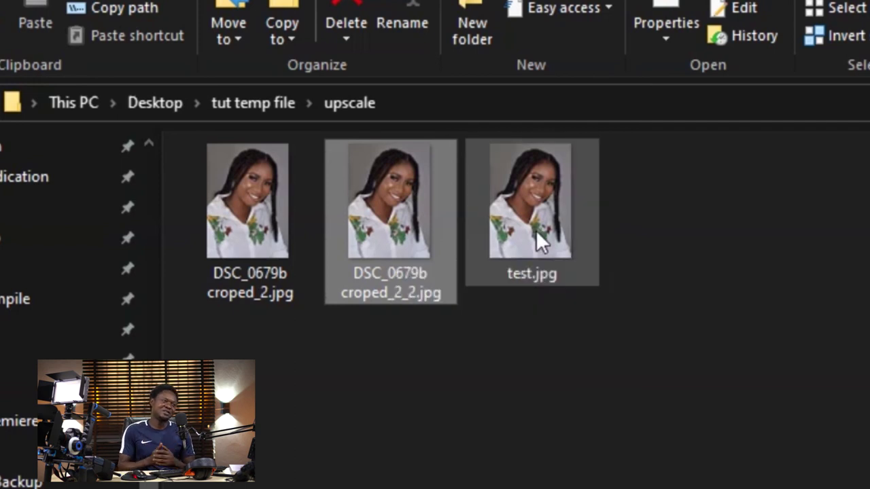
mouse_move(537, 233)
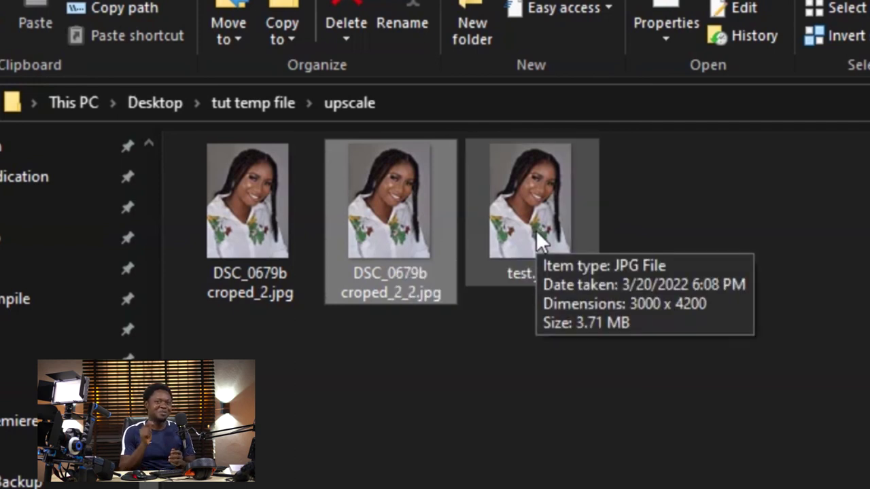